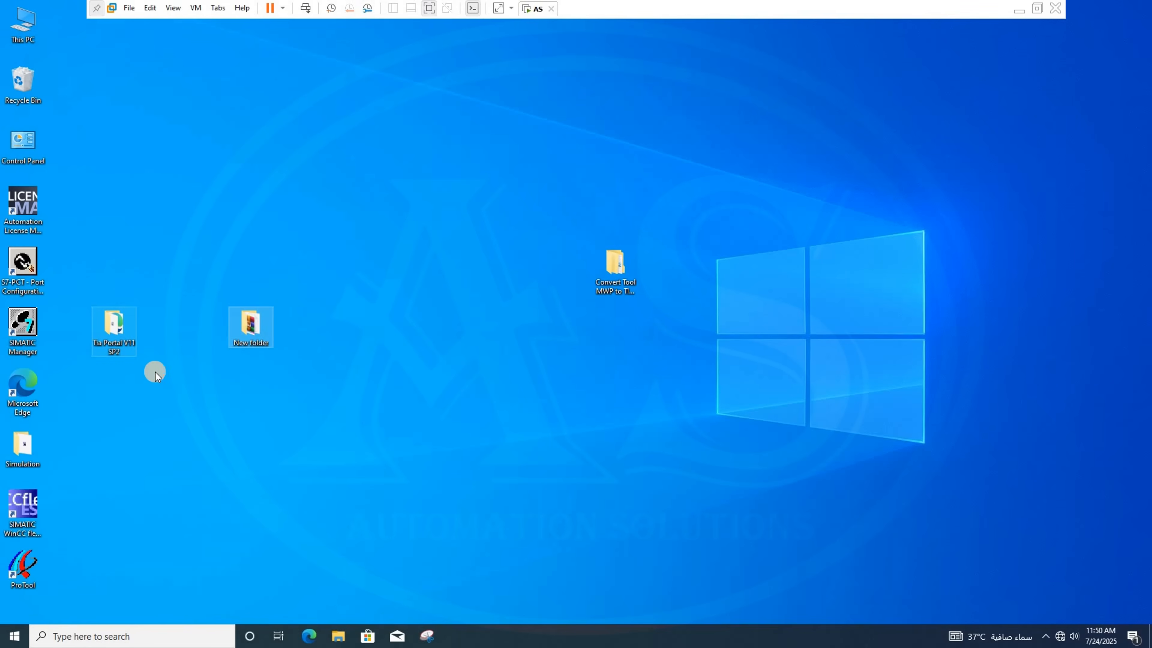
Run the Start installer from the desktop's Tia Portal V11 SP2 folder as administrator and minimize the folder window
drag(116, 327, 345, 460)
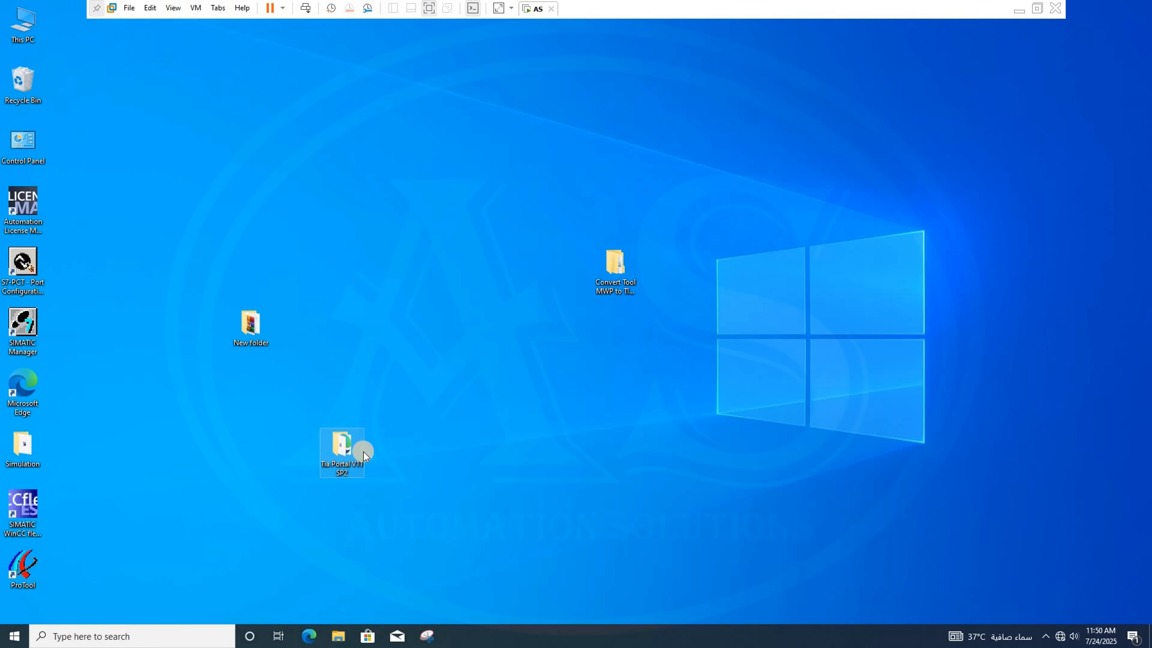
mouse_move(344, 442)
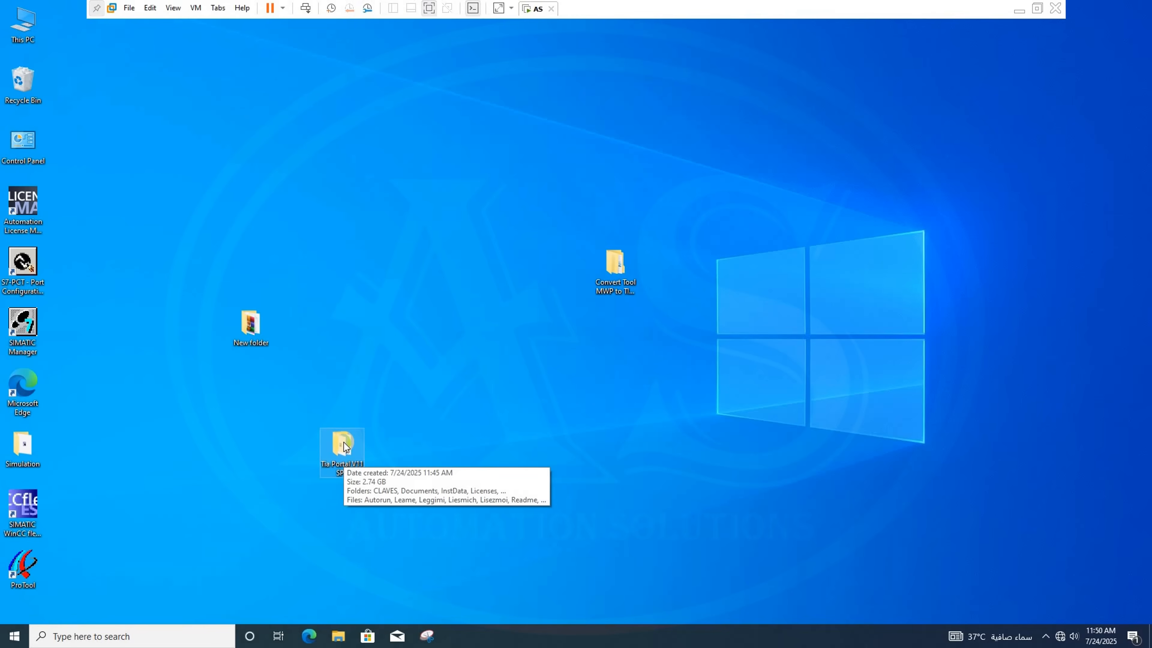
double_click(344, 442)
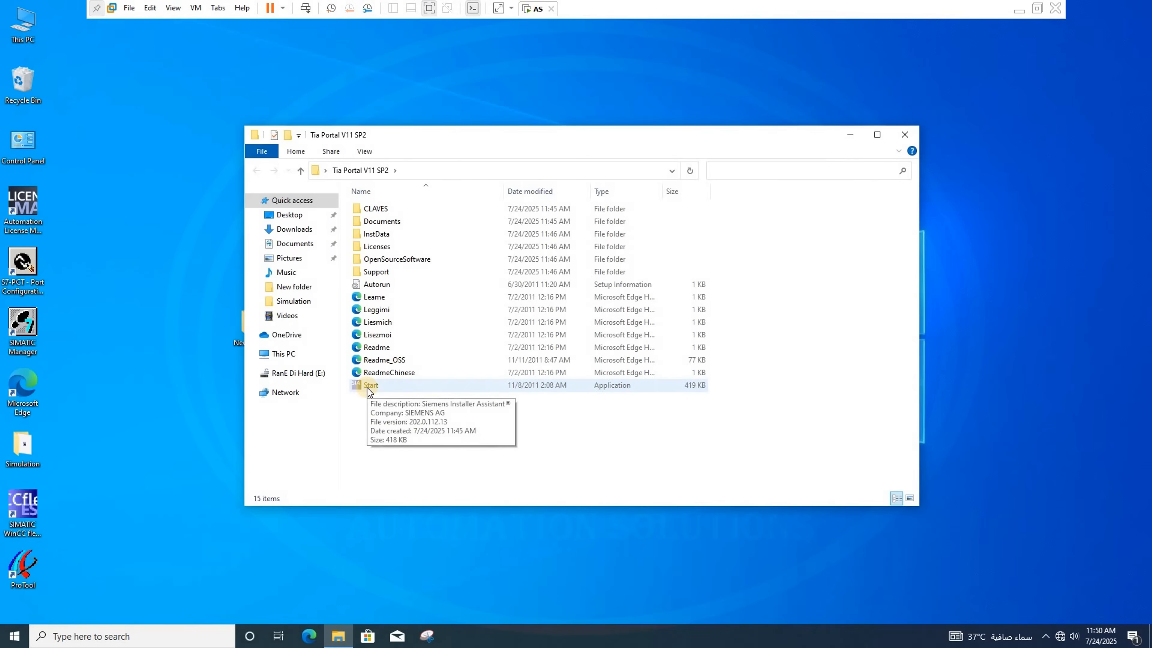
right_click(367, 387)
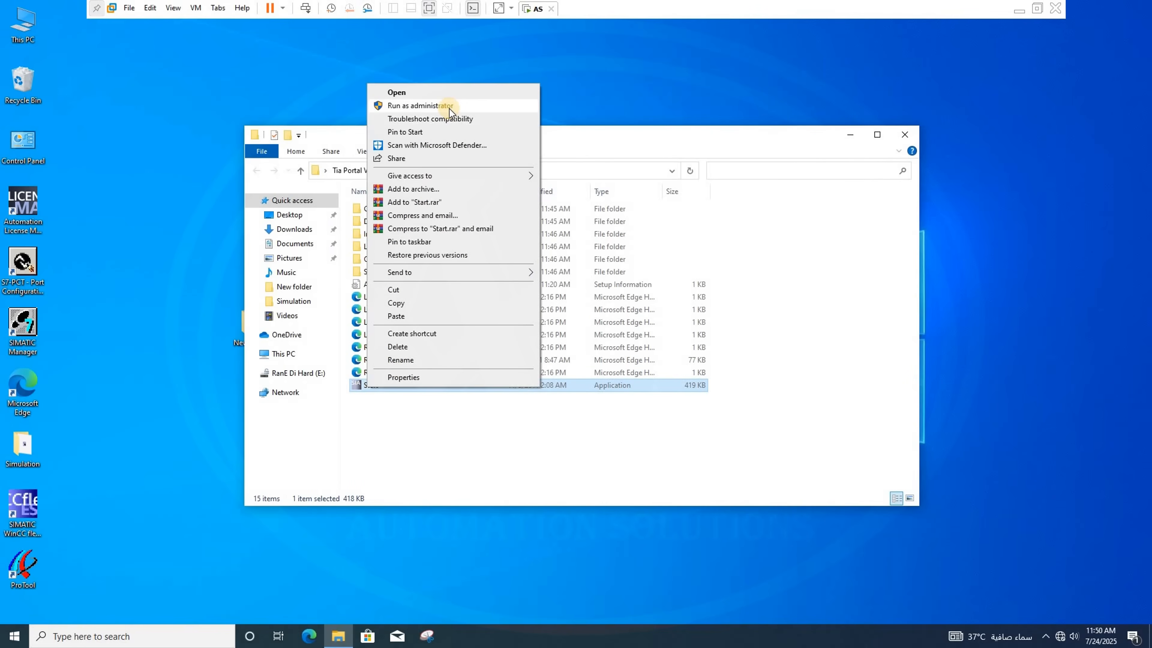
click(449, 107)
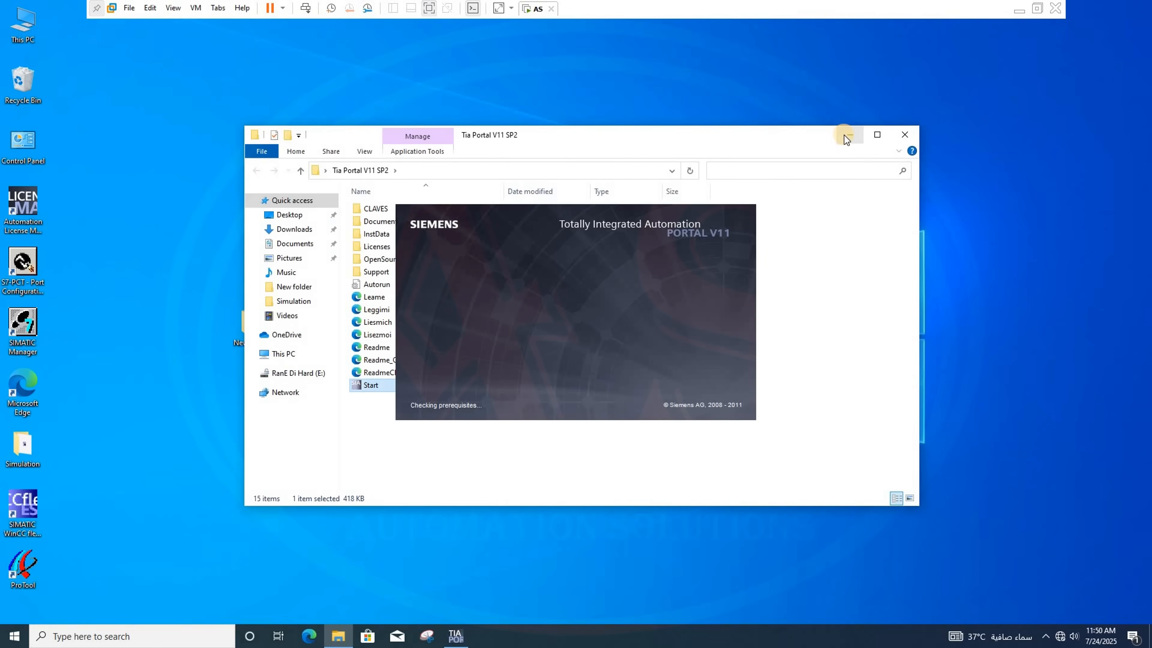
click(849, 135)
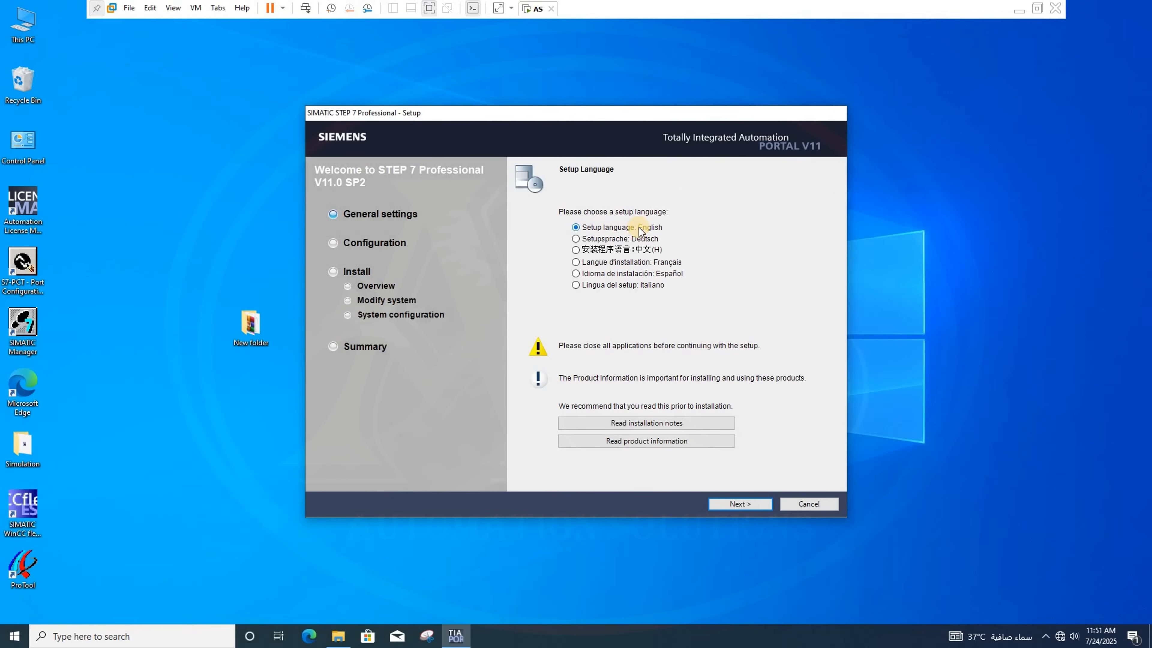
Keep English as the setup and product language, continuing the STEP 7 Professional setup past the unsupported operating system notice
click(740, 504)
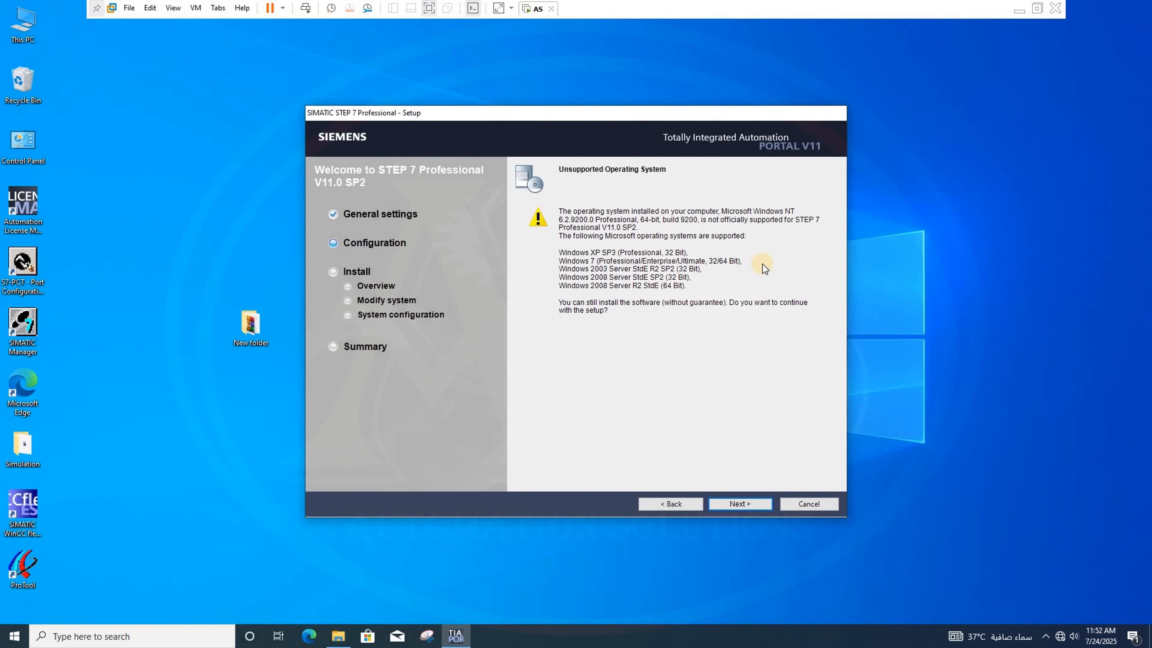
click(745, 507)
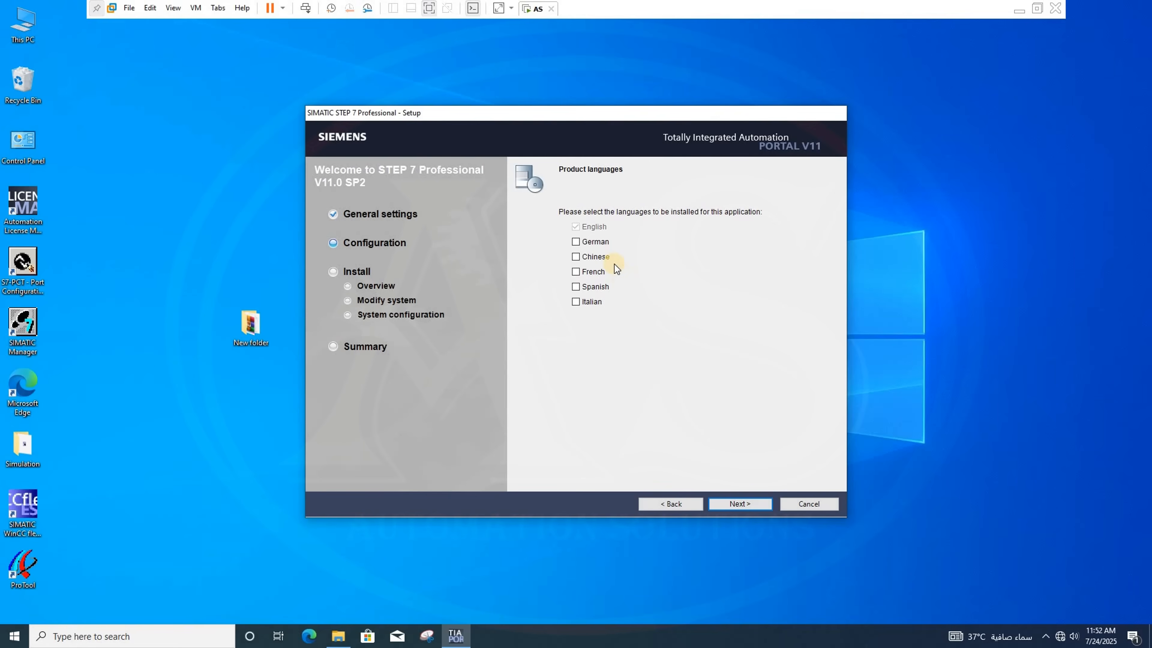
click(734, 504)
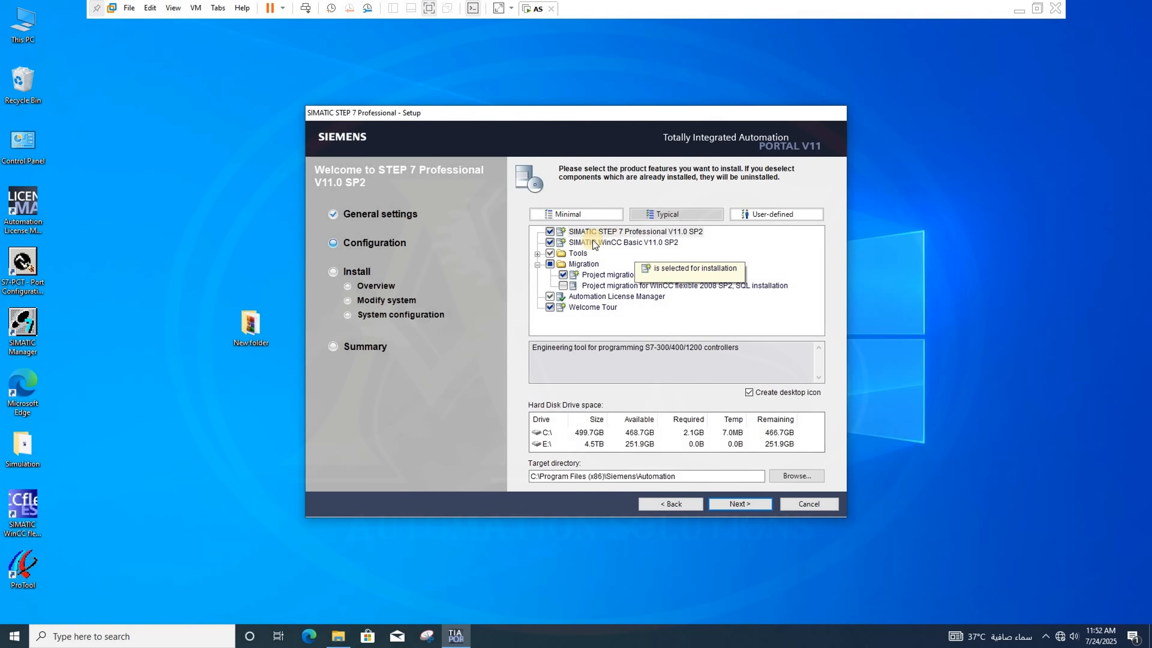
Include all Migration components, including project migration for WinCC flexible 2008 SP2, and continue with the feature selection
click(741, 249)
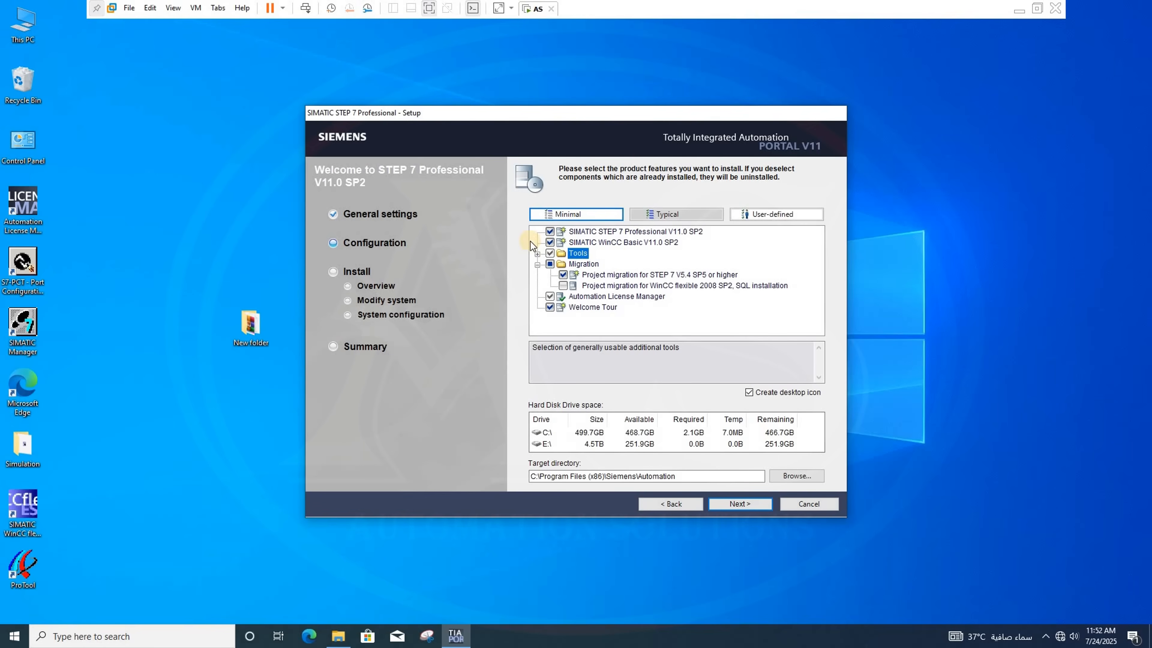
click(550, 265)
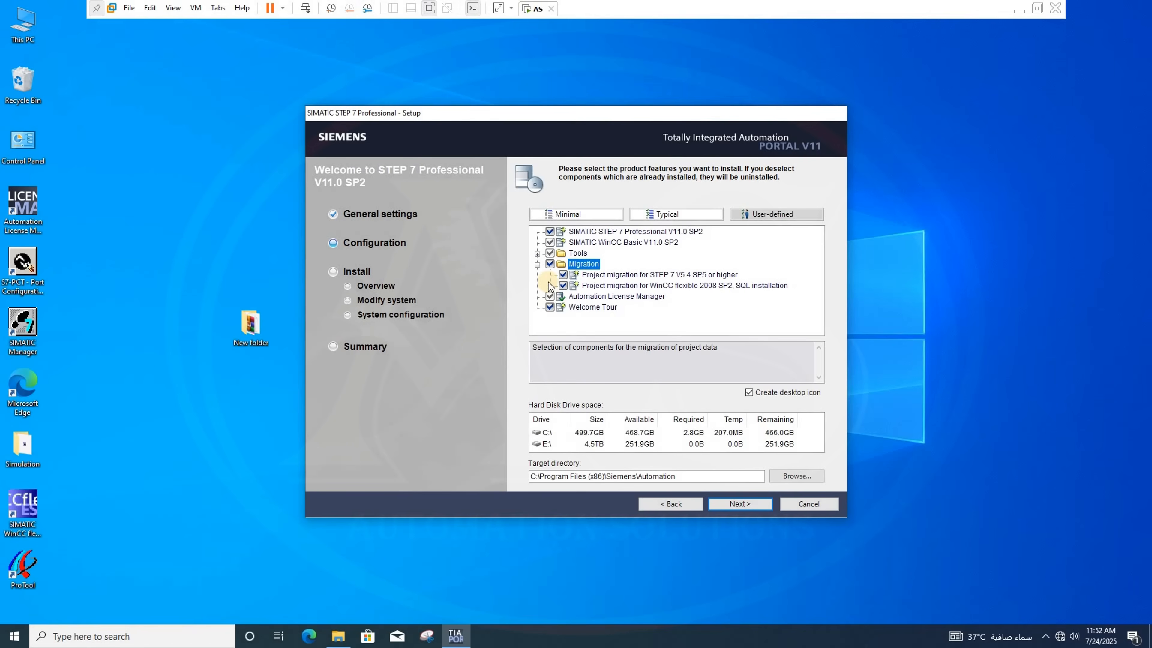
click(747, 506)
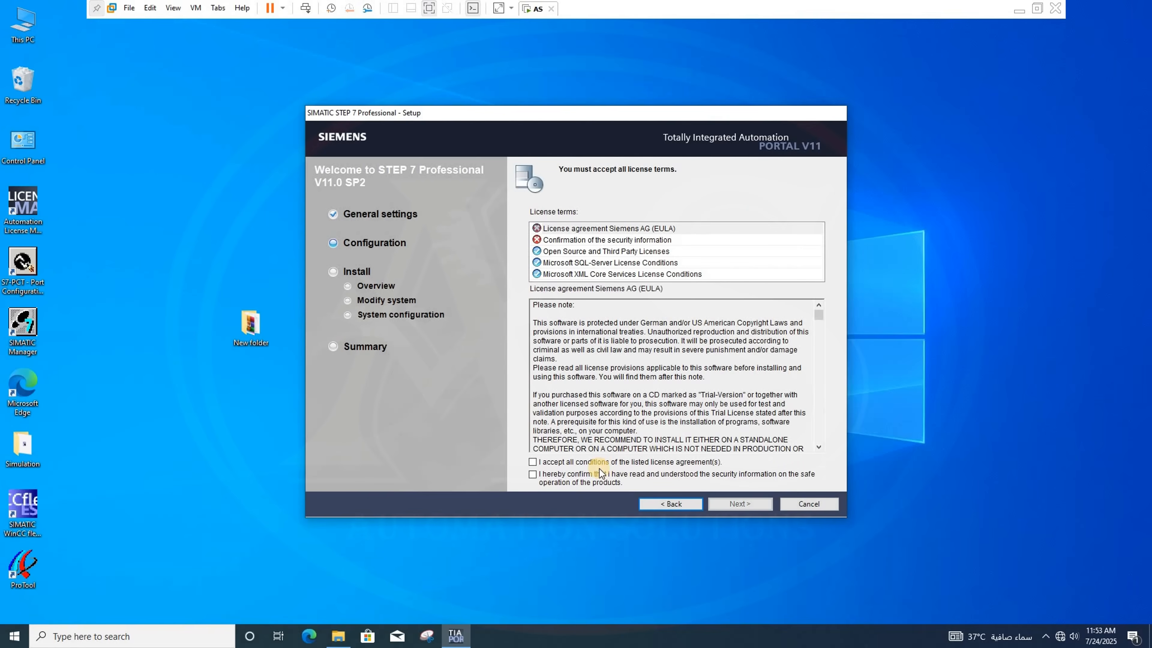
Accept the license agreements, security information and permissions settings, and start the STEP 7 Professional V11.0 SP2 installation
click(600, 462)
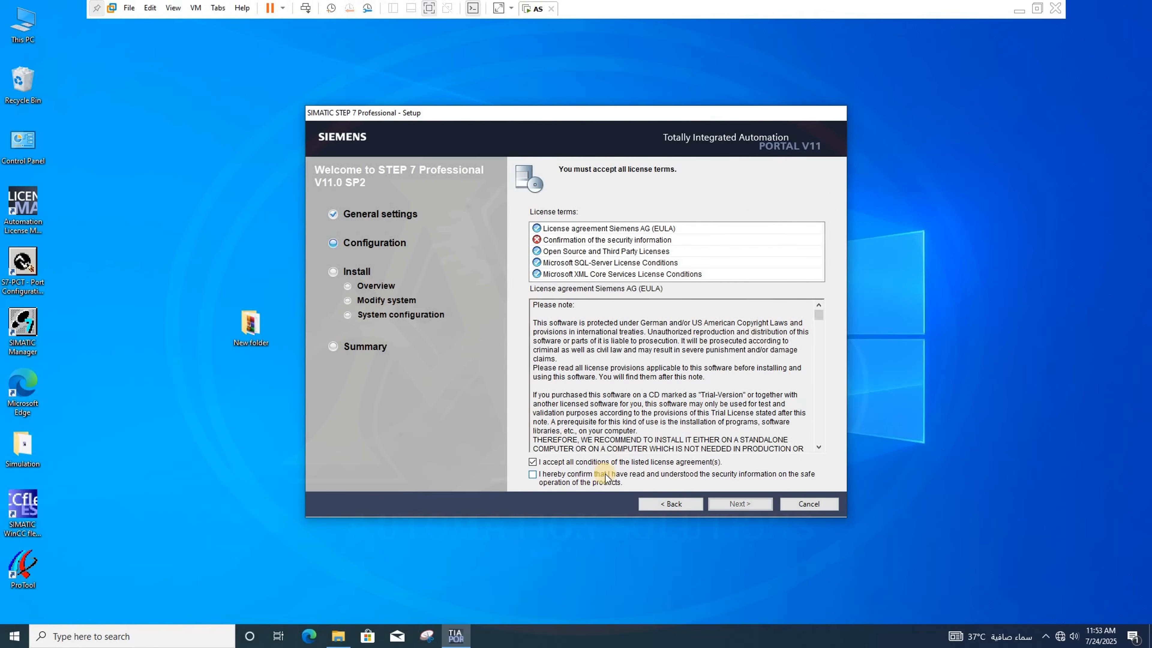
click(605, 474)
click(745, 508)
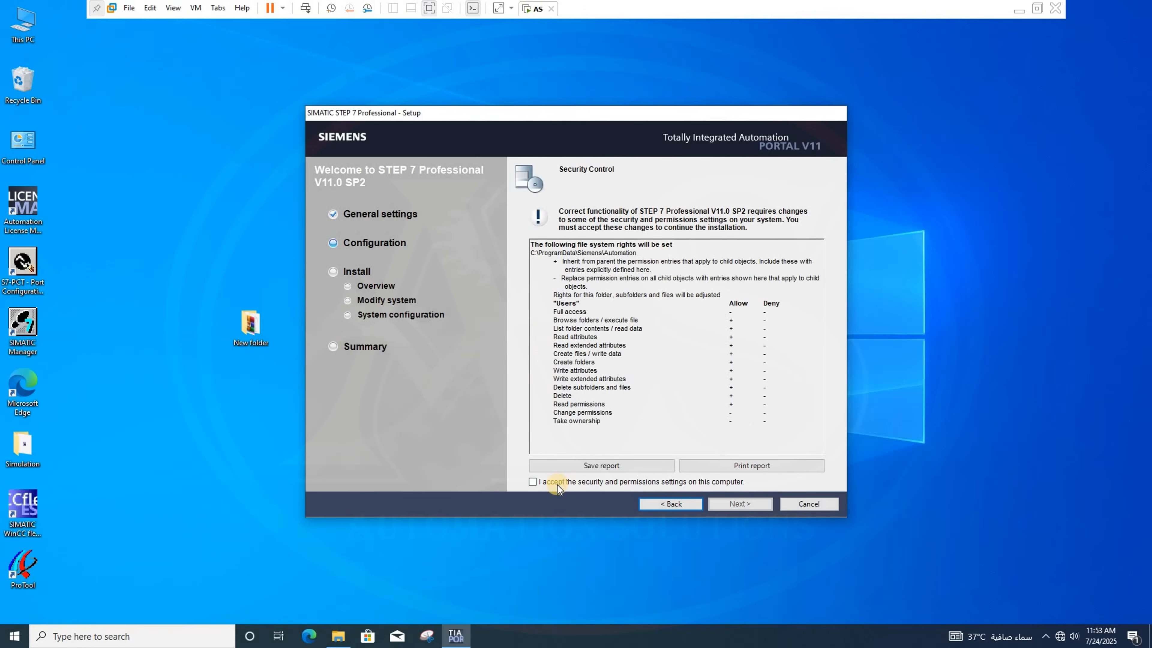
click(558, 482)
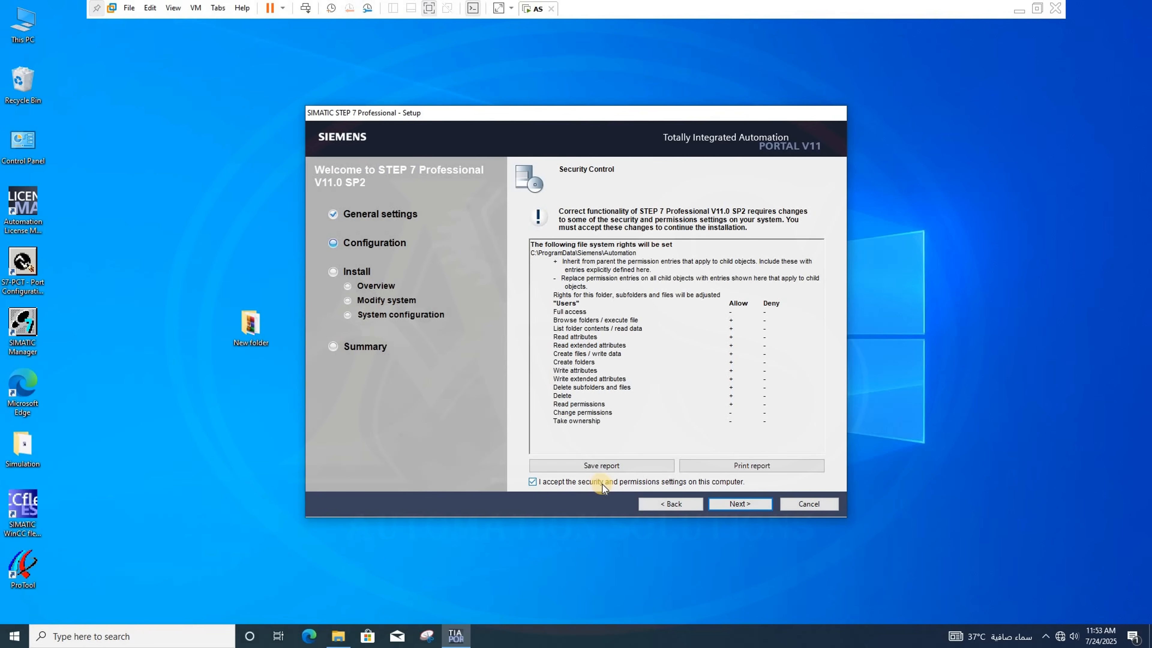
click(740, 504)
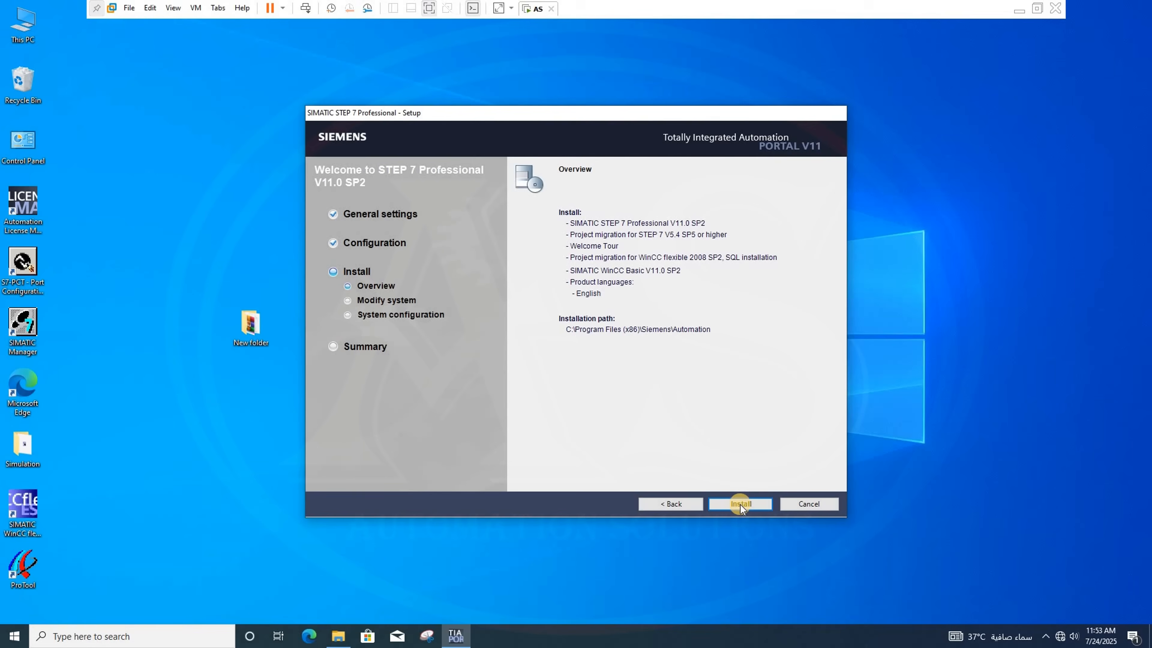
click(740, 505)
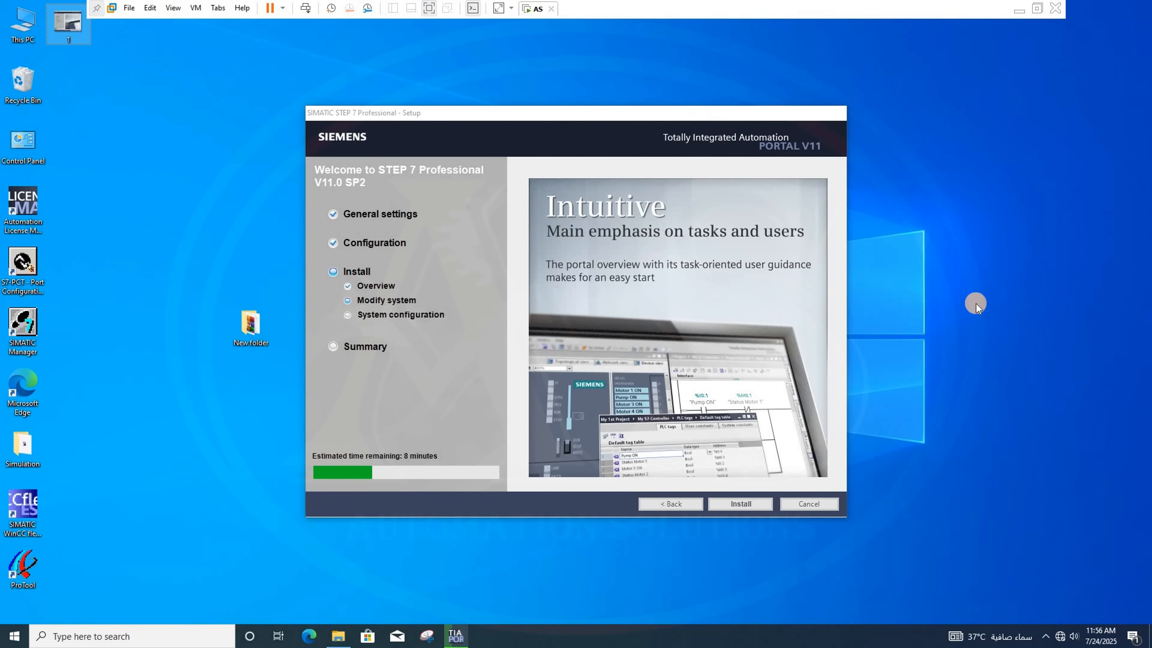
Close the STEP 7 Professional setup once the installation run has ended
right_click(975, 303)
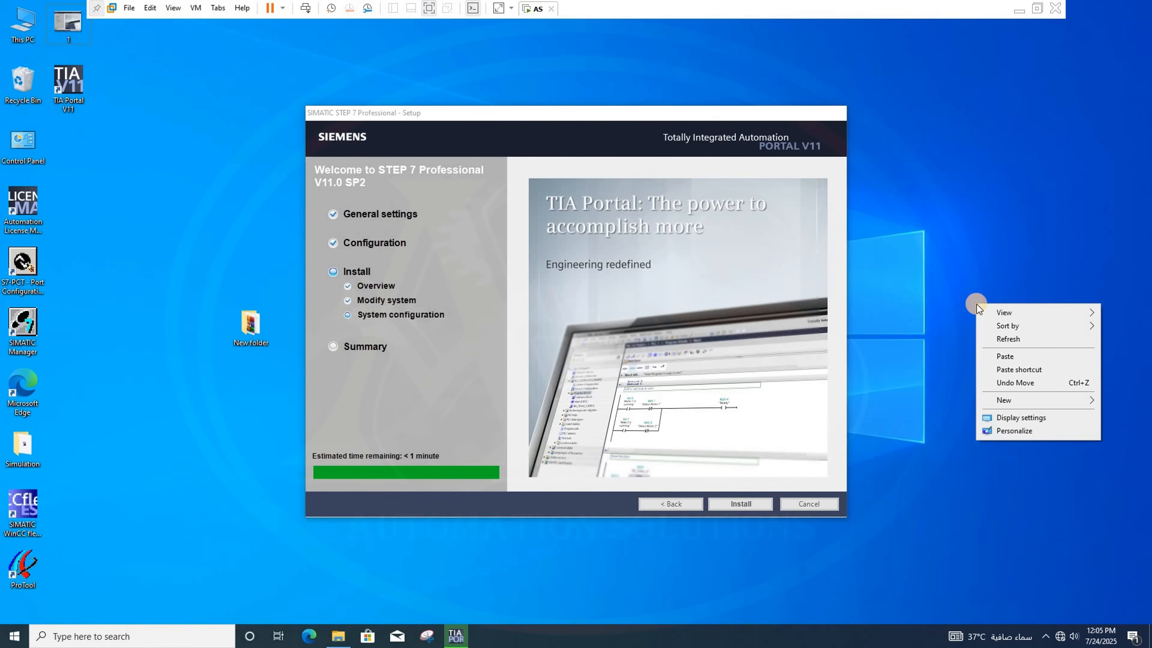
click(968, 298)
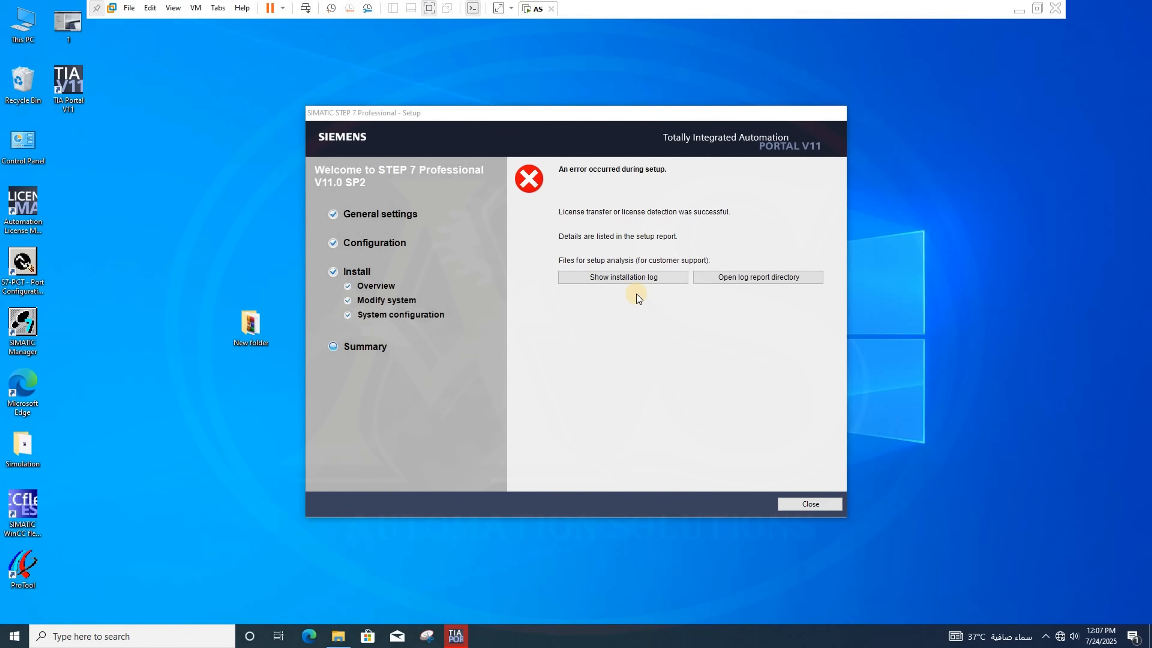
click(817, 503)
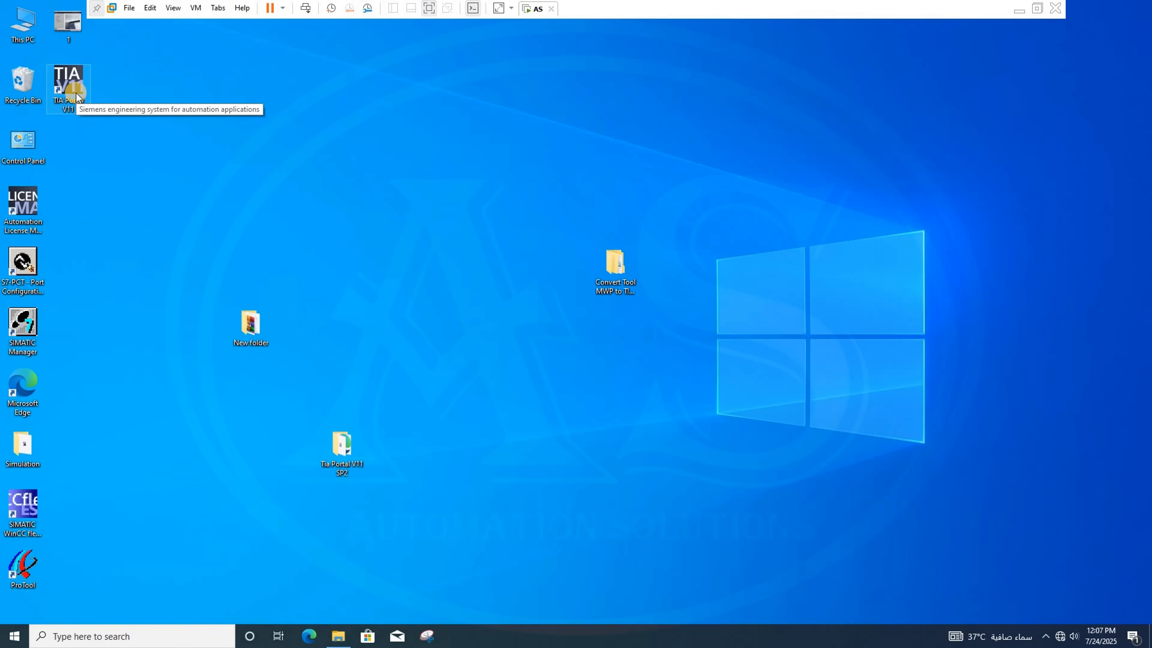
Launch TIA Portal V11, switch to the project view and check the project commands for the Migrate project option
double_click(76, 97)
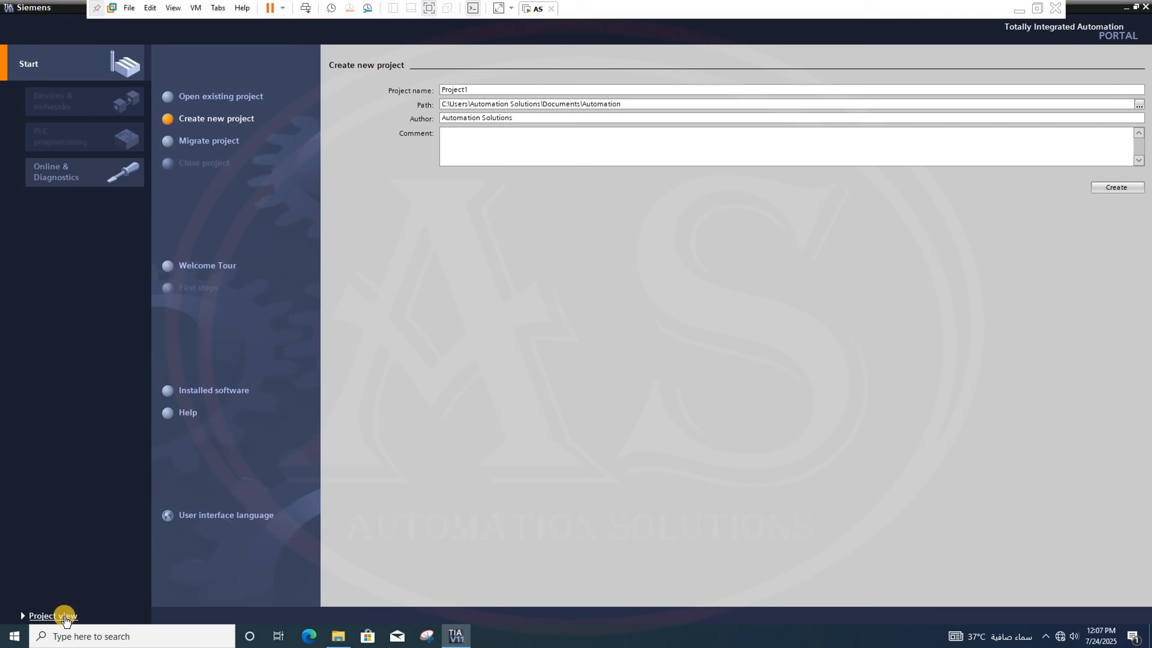
click(65, 617)
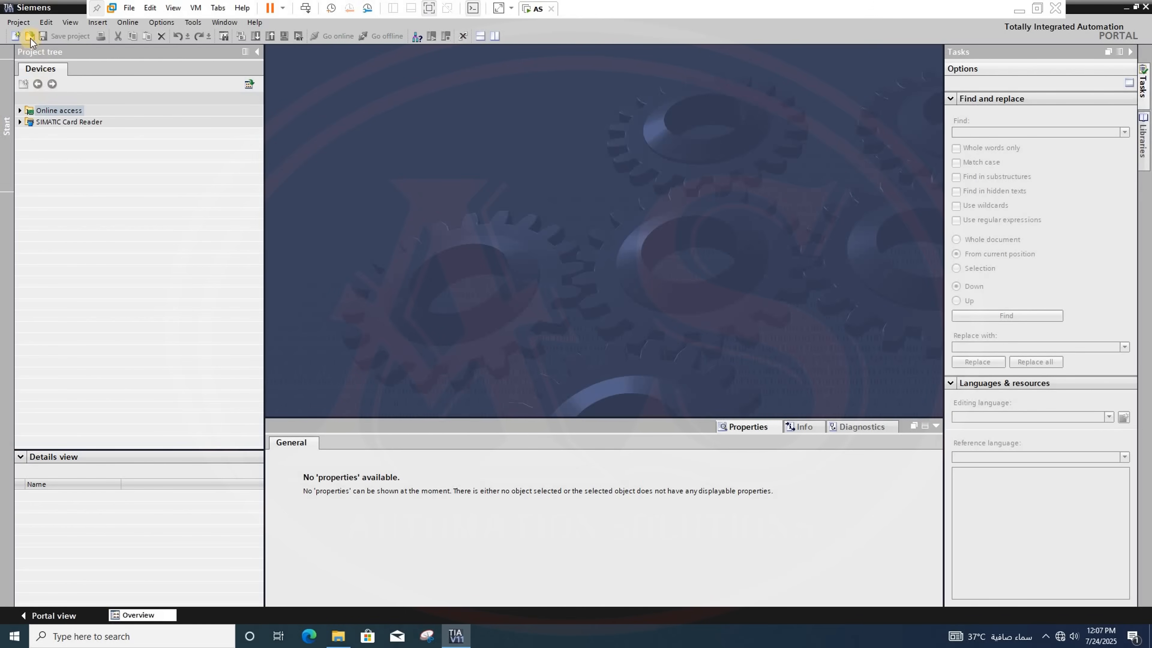
click(15, 23)
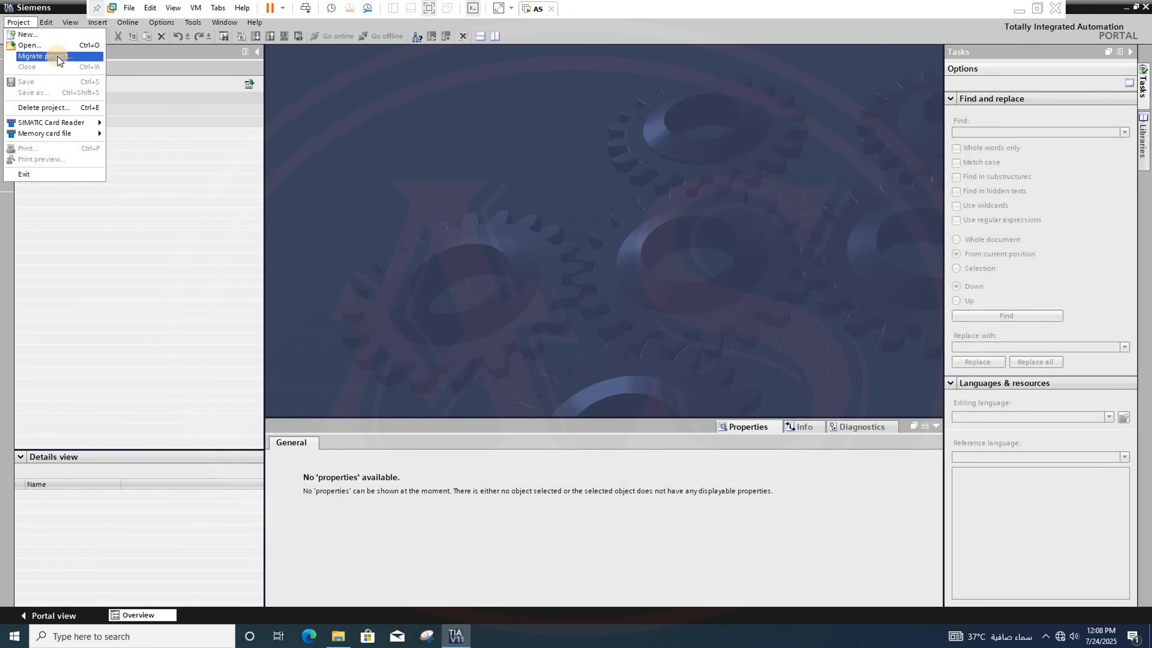
click(412, 209)
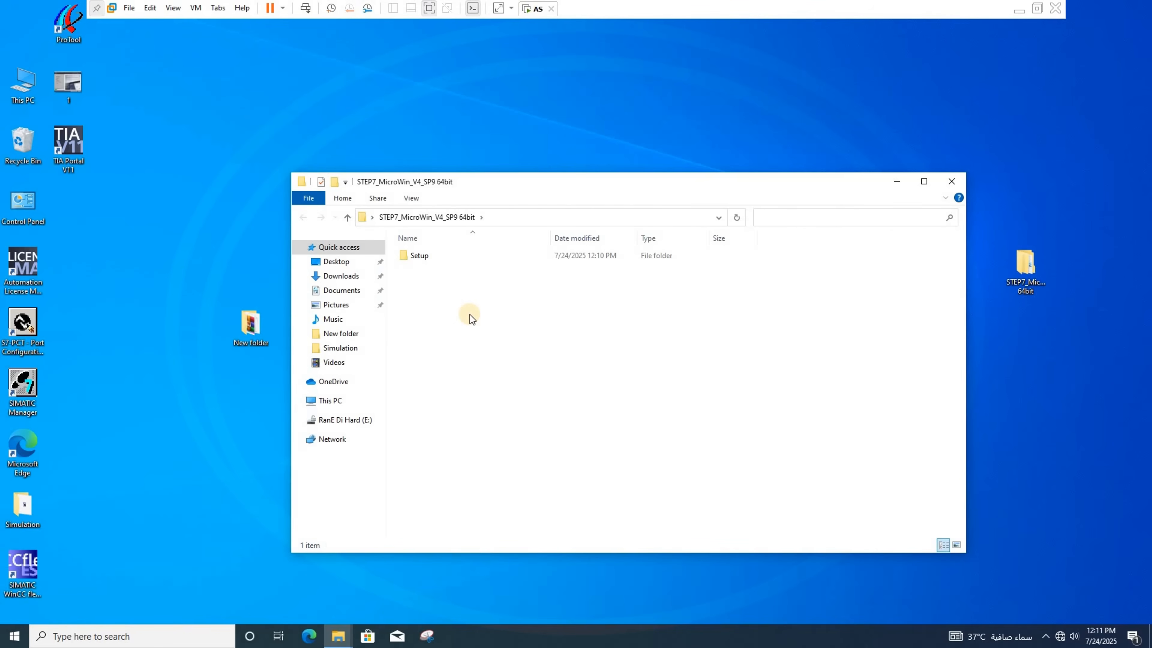
Run the setup application from the Setup folder of STEP7_MicroWin_V4_SP9 64bit as administrator
double_click(418, 255)
scroll(467, 333, down, 1)
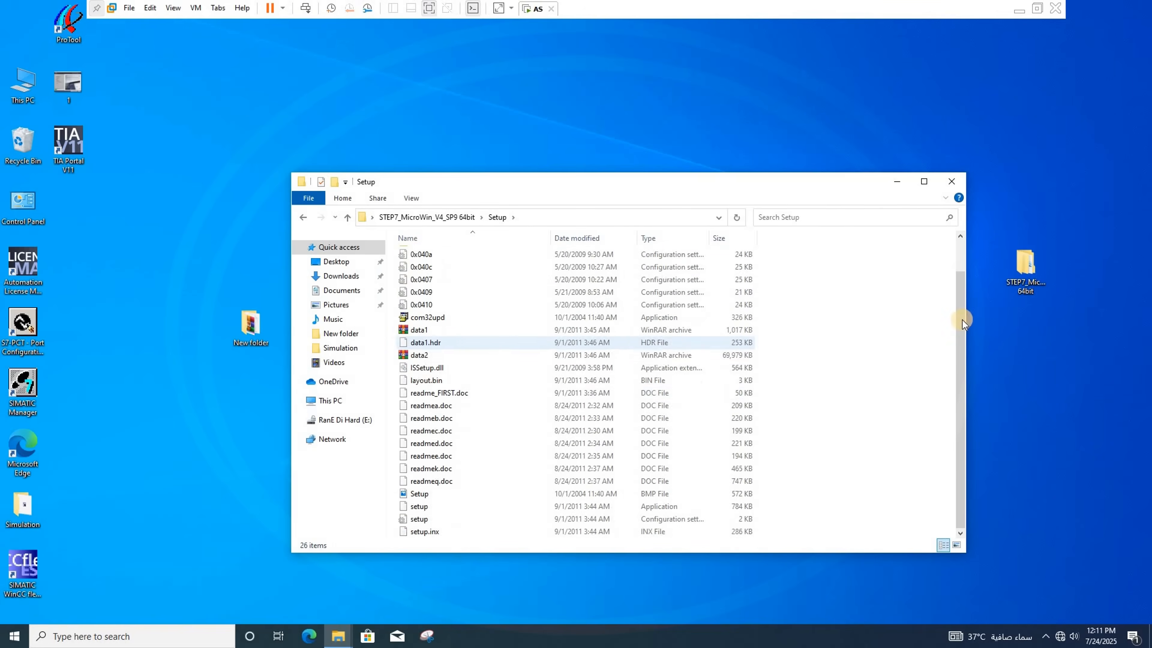
click(428, 507)
right_click(428, 507)
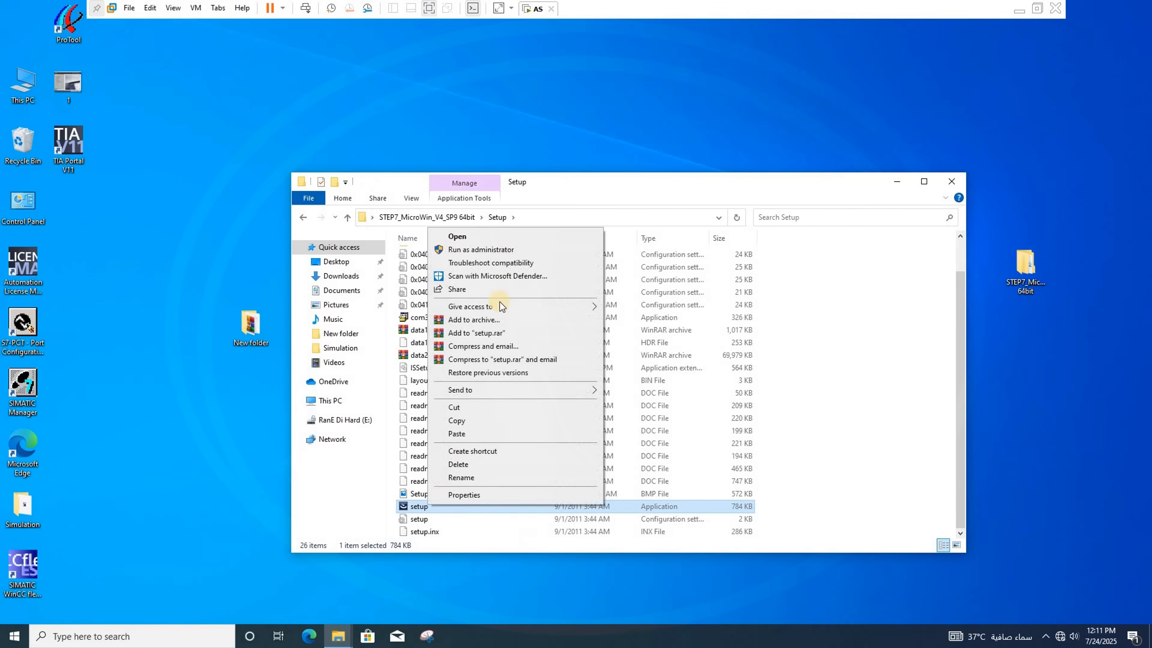
click(508, 249)
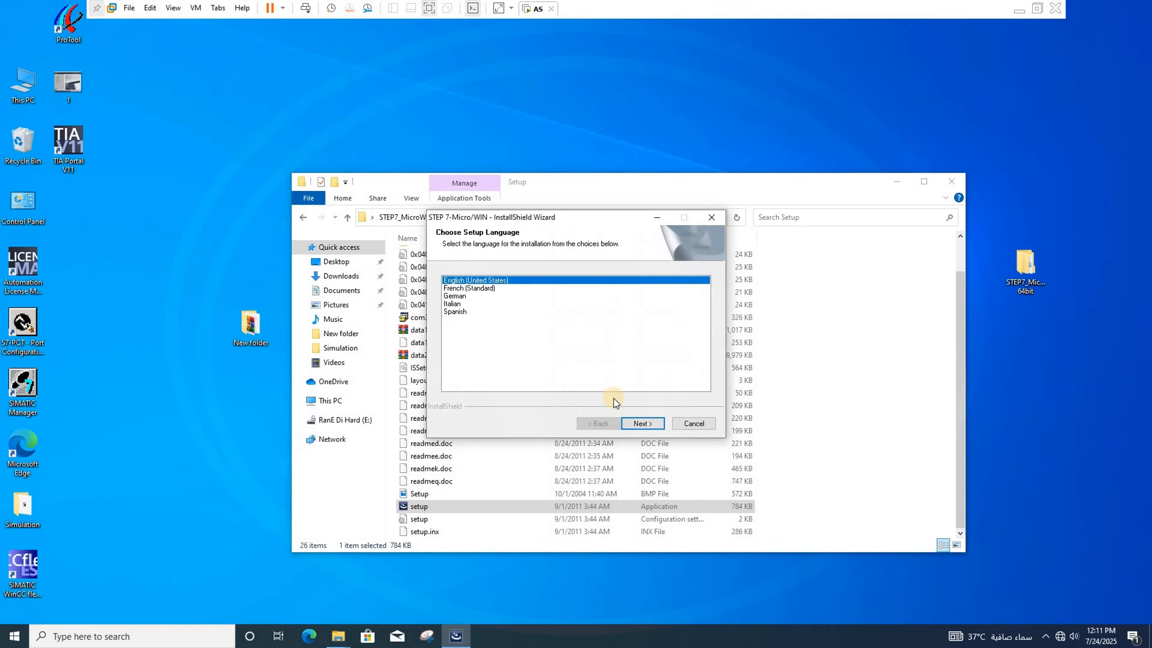
Start the STEP 7-Micro/WIN installation in English (United States), accepting its license agreement, and close the Setup folder window
click(641, 425)
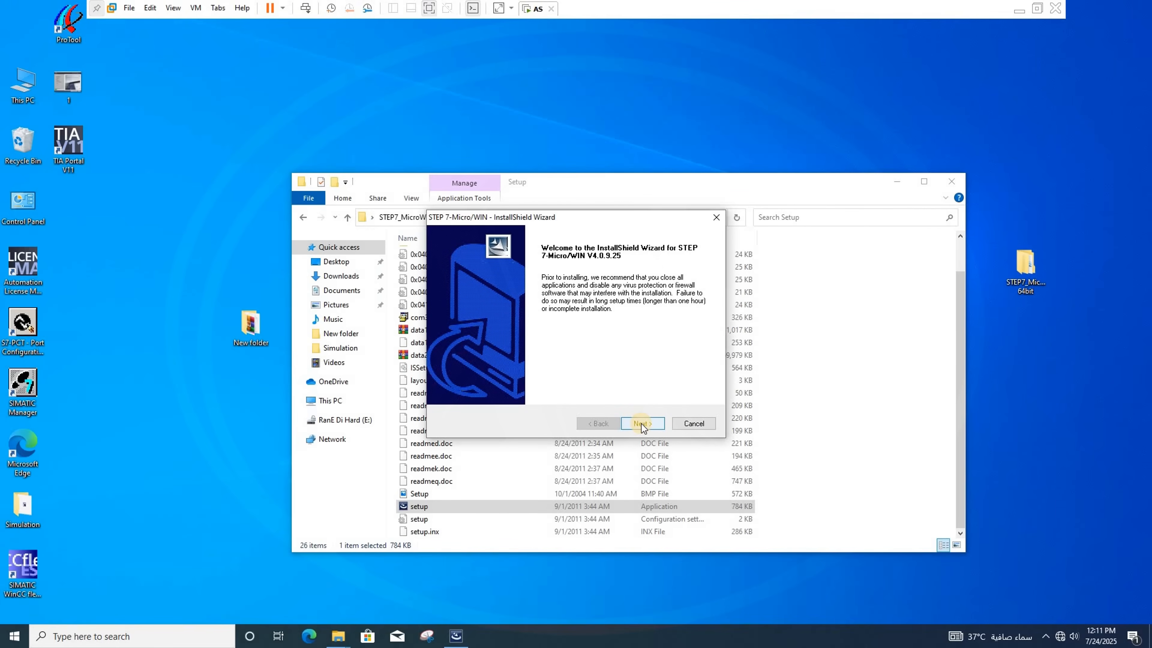
click(643, 423)
click(643, 424)
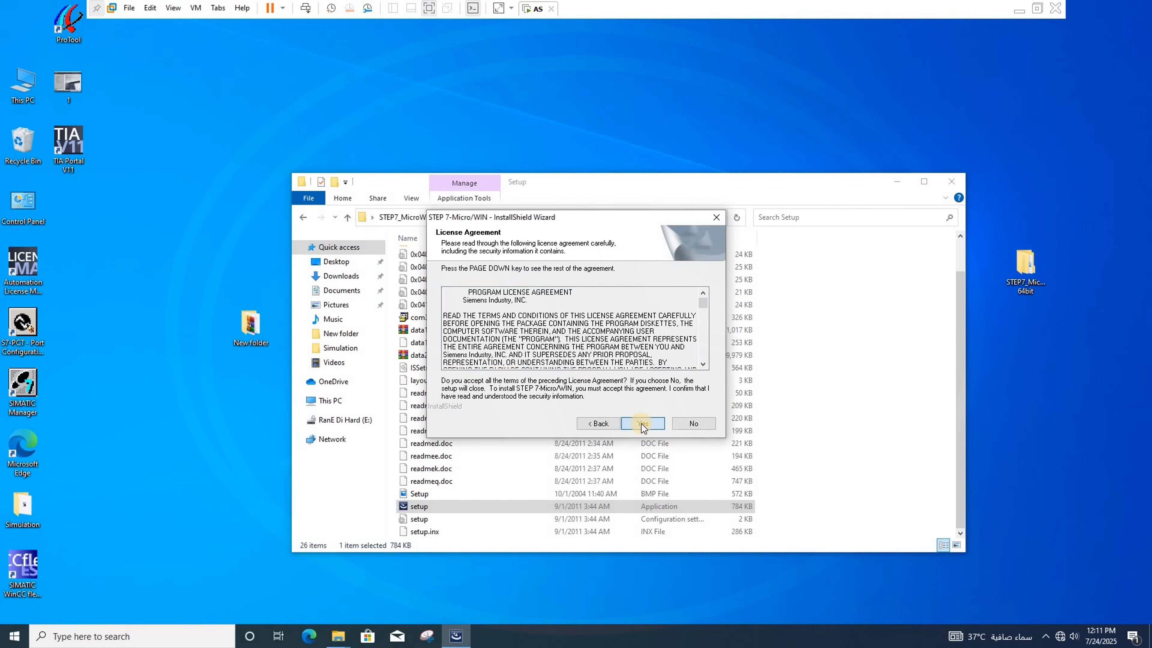
click(643, 424)
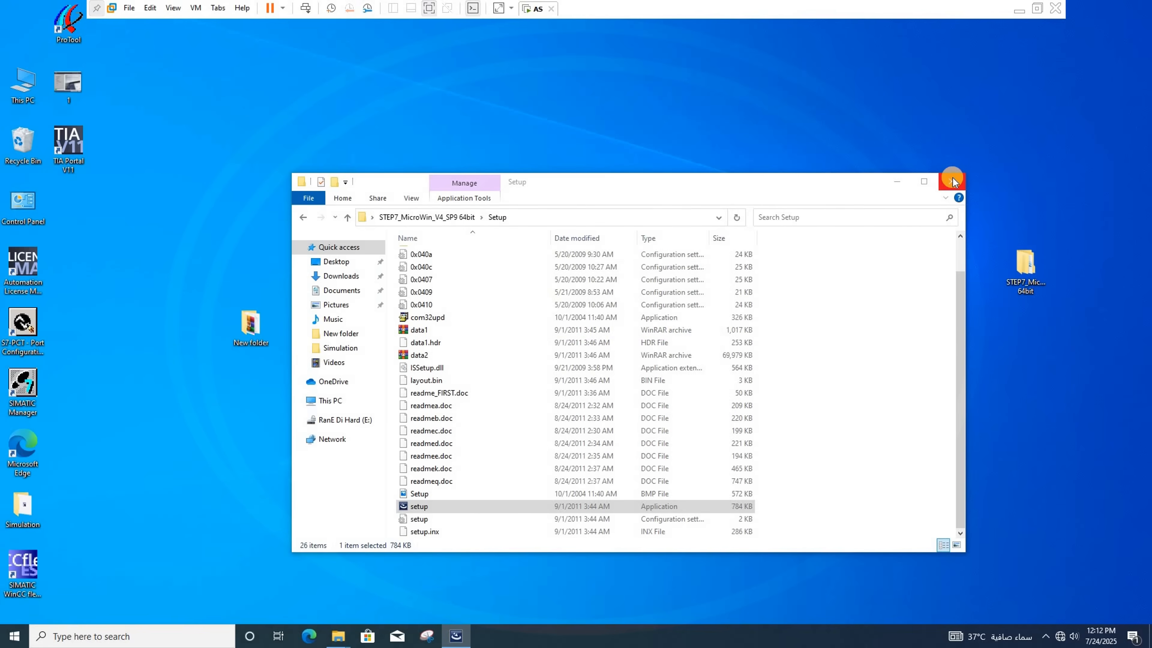
click(953, 181)
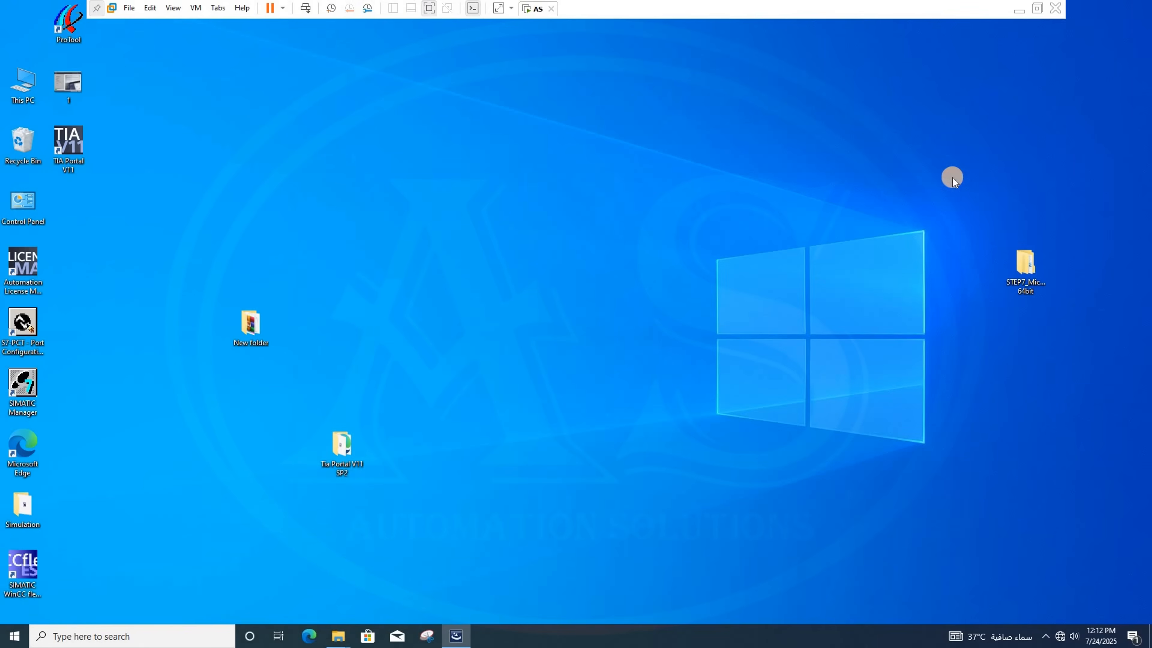
right_click(611, 302)
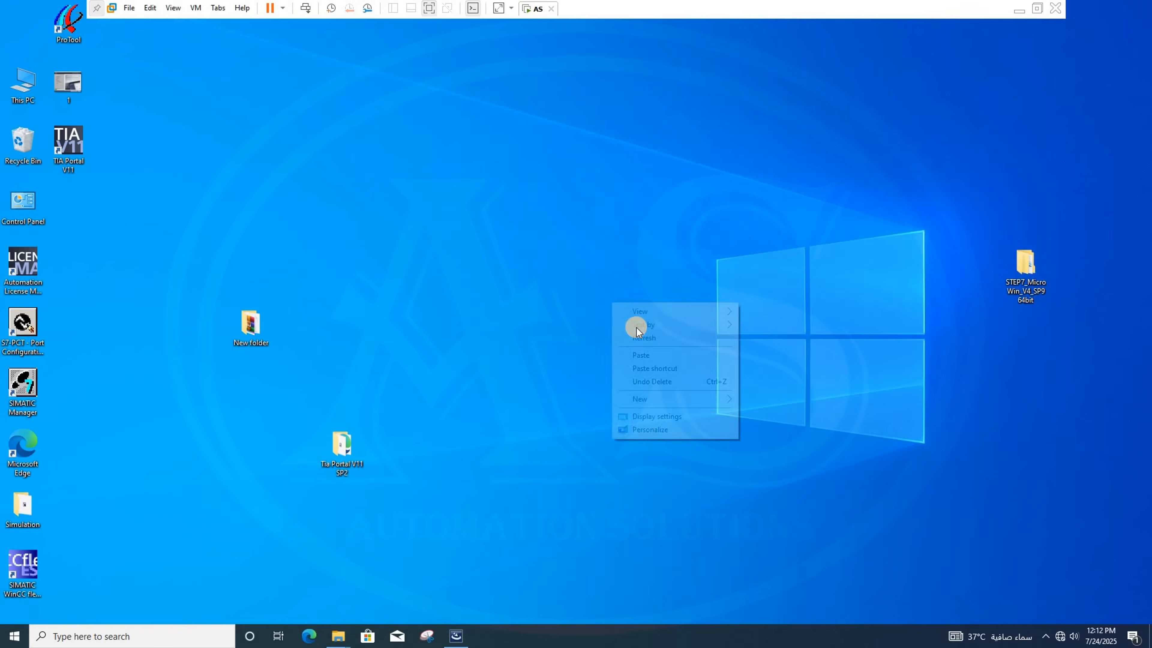
click(649, 338)
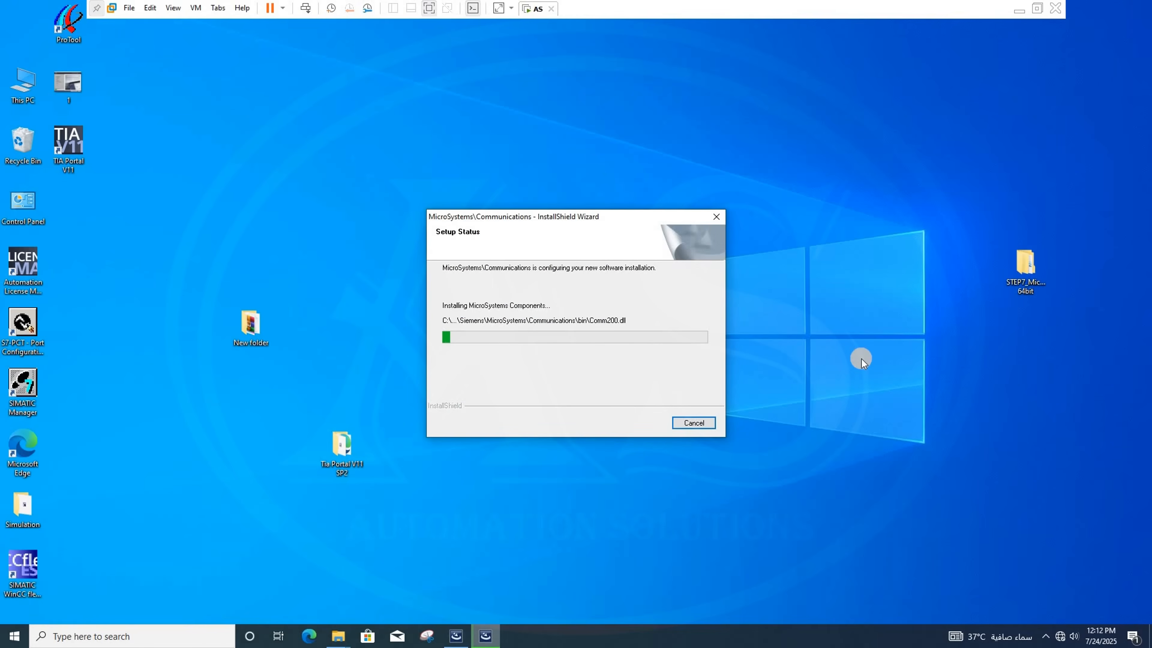
right_click(862, 349)
click(894, 382)
right_click(801, 259)
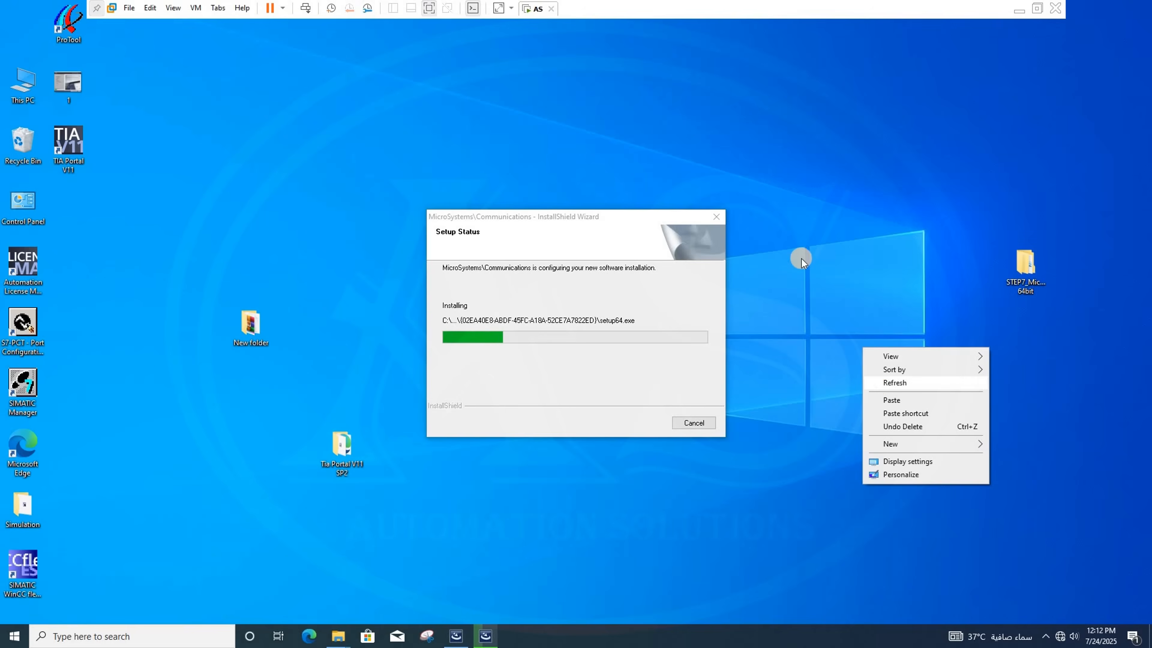
click(833, 294)
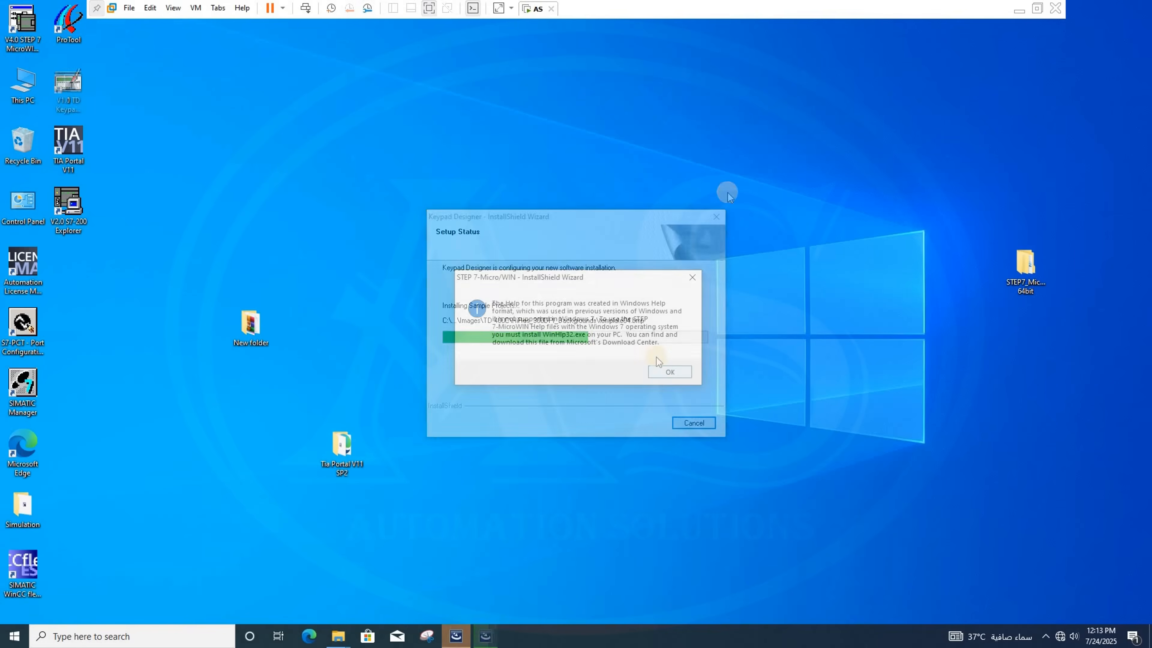
Acknowledge the Windows Help notice, finish the STEP 7-Micro/WIN installation wizard and refresh the desktop
click(665, 369)
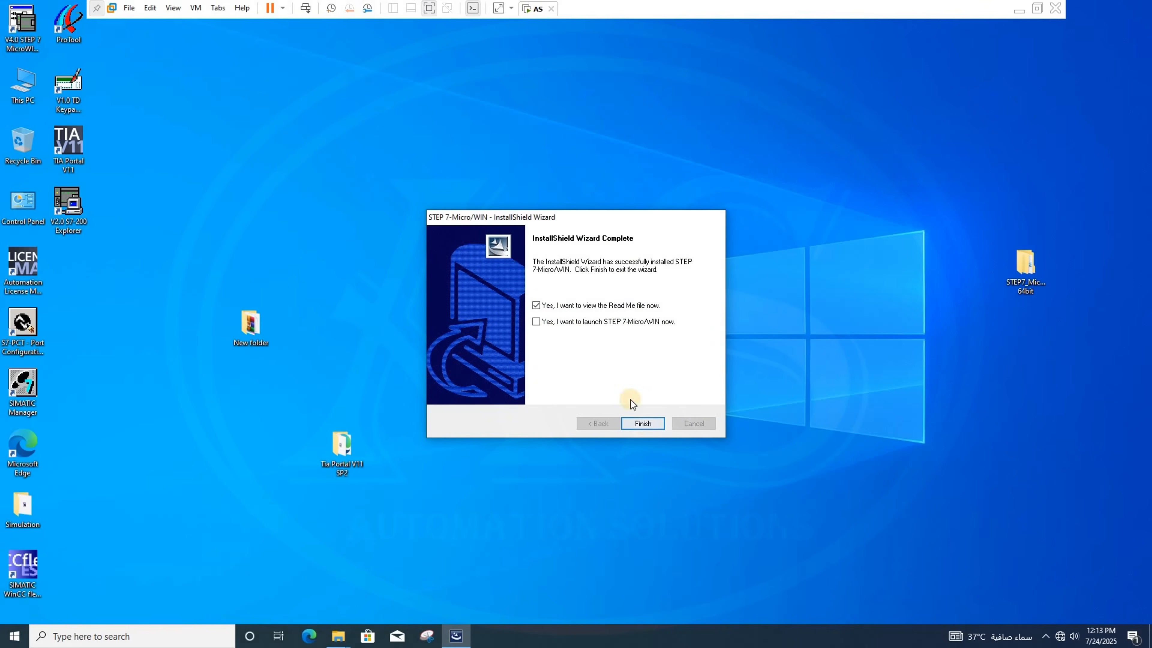
click(645, 423)
right_click(473, 235)
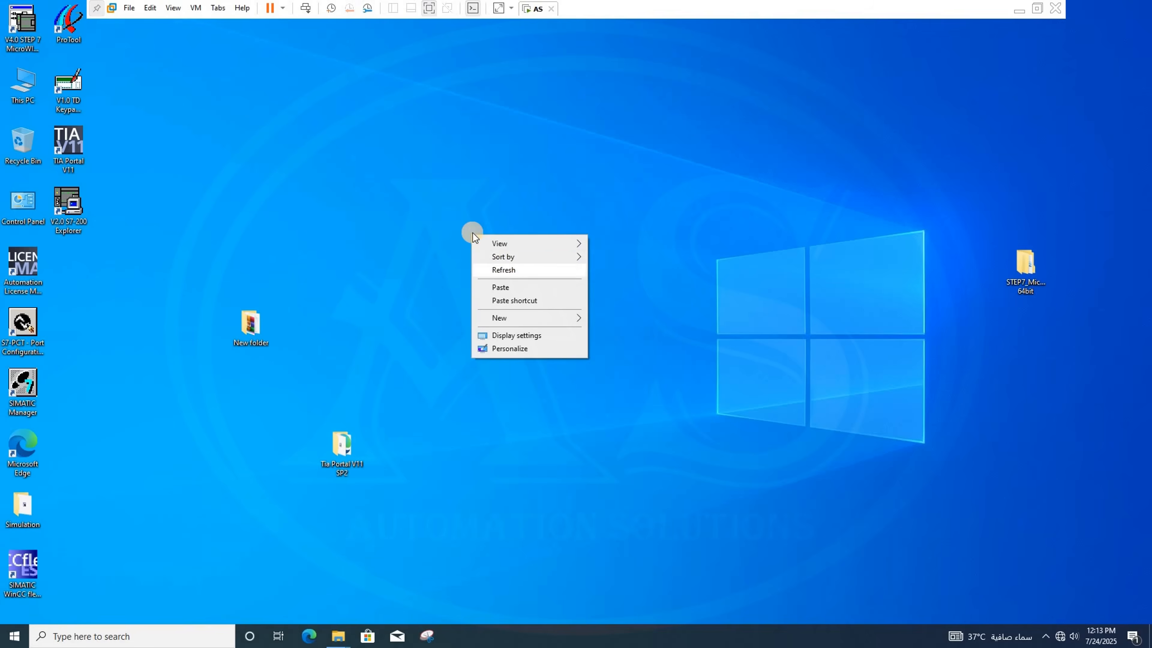
click(502, 270)
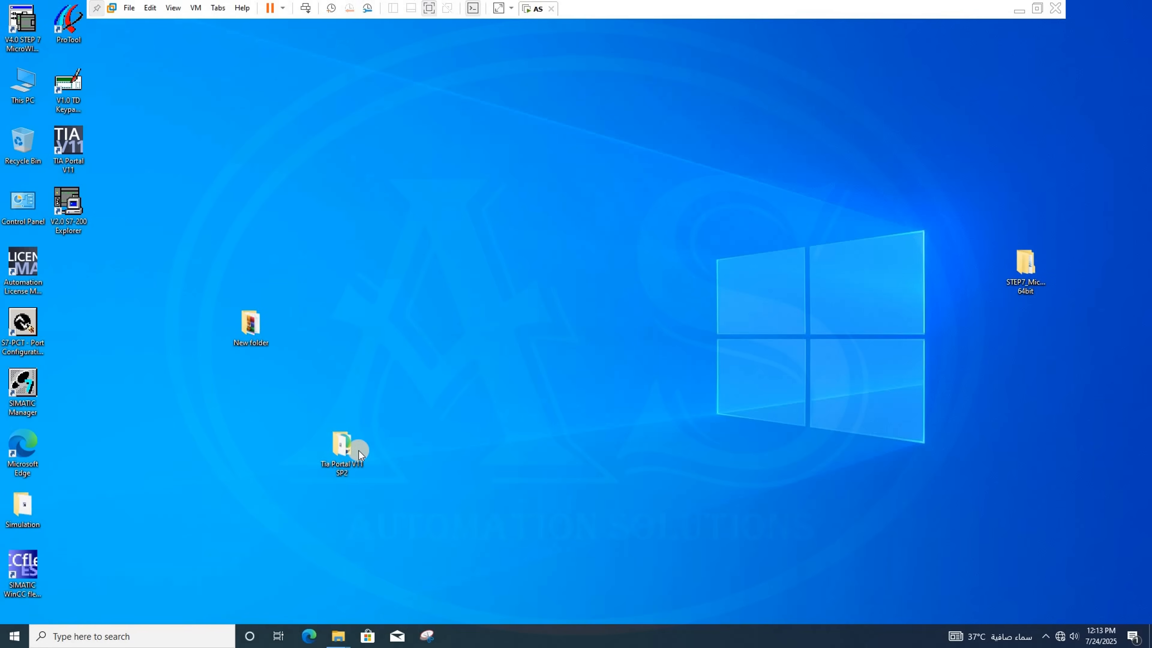
Run the setup application as administrator from the Migration Tool's DISK1 folder, inside Convert Tool MWP to TIA PORTAL in the Tia Portal V11 SP2 folder
double_click(335, 448)
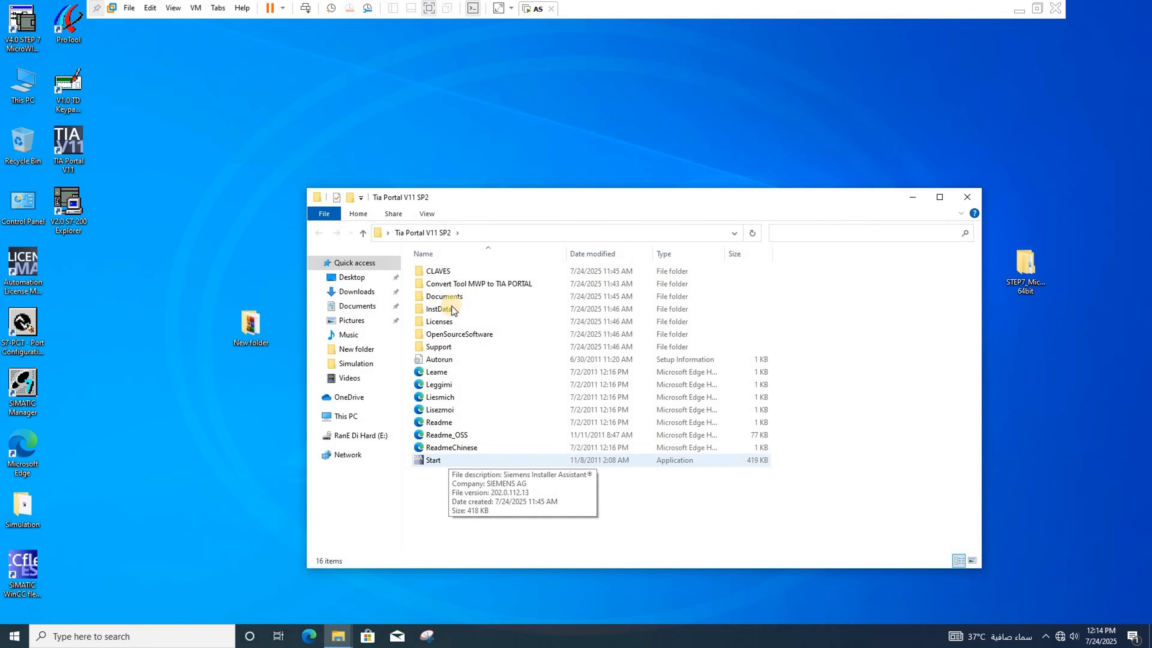
double_click(460, 285)
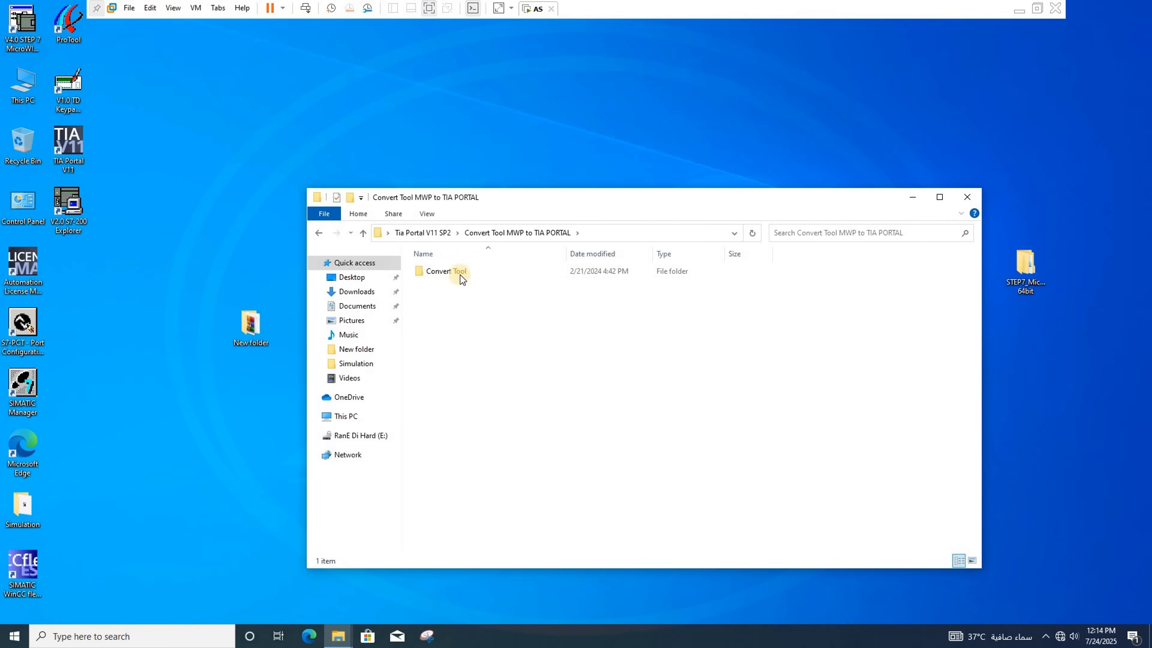
double_click(460, 278)
double_click(460, 272)
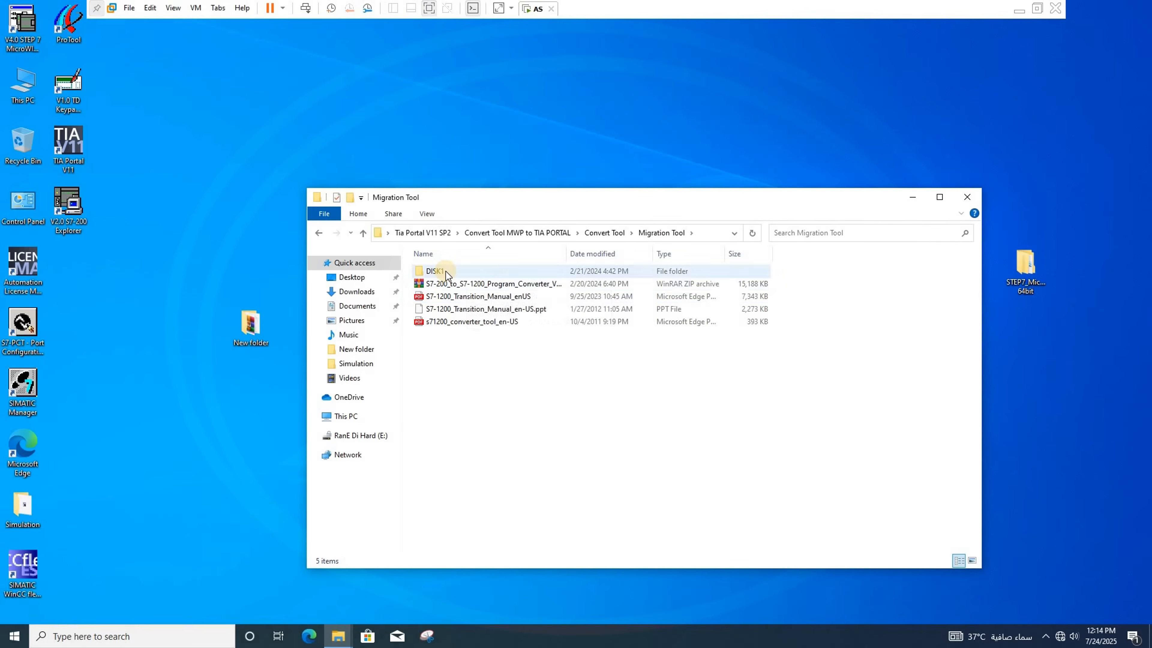
double_click(445, 271)
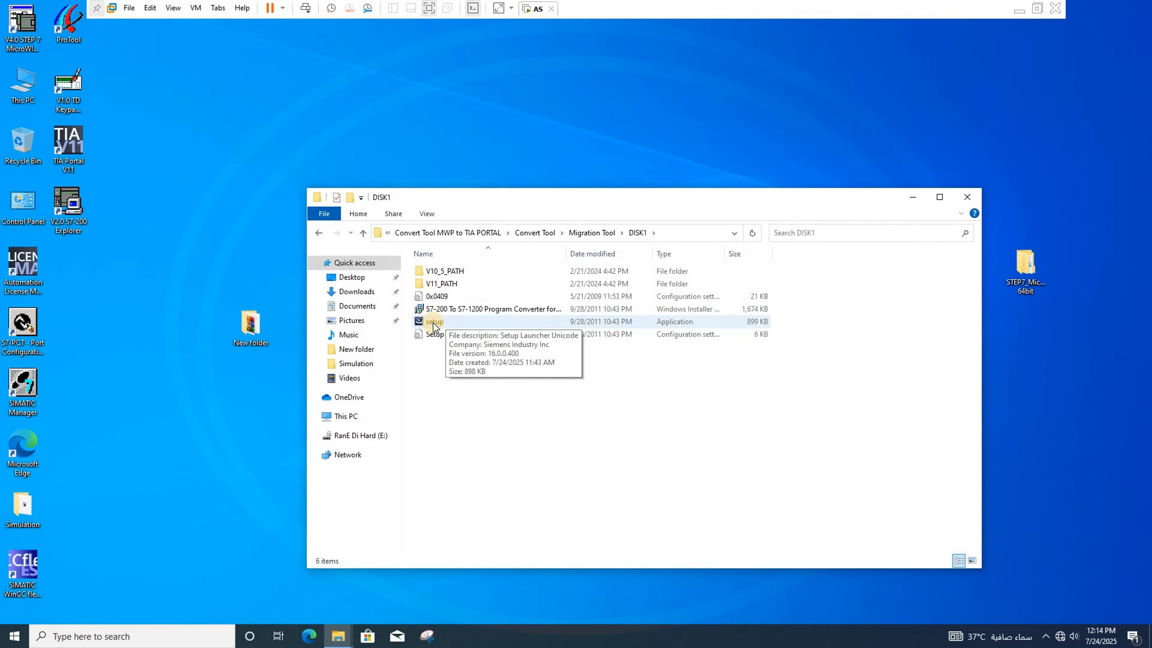
right_click(434, 325)
click(476, 344)
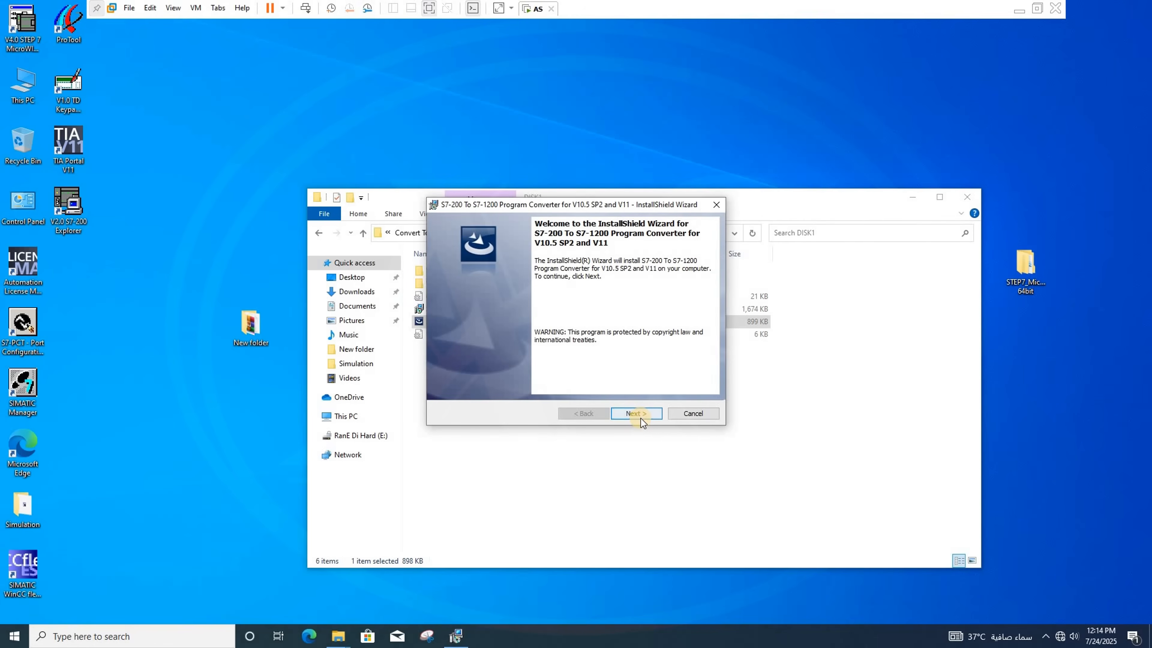
Install the S7-200 To S7-1200 Program Converter for V10.5 SP2 and V11, finish its wizard, close the DISK1 folder window and refresh the desktop
click(640, 418)
click(641, 418)
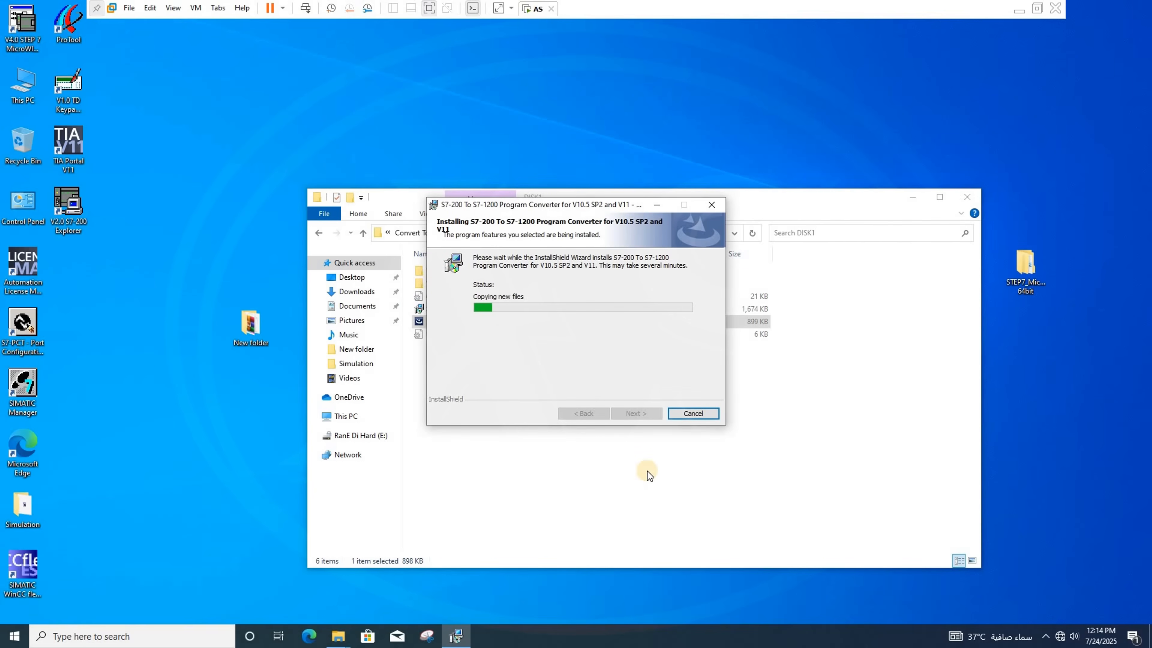
click(636, 413)
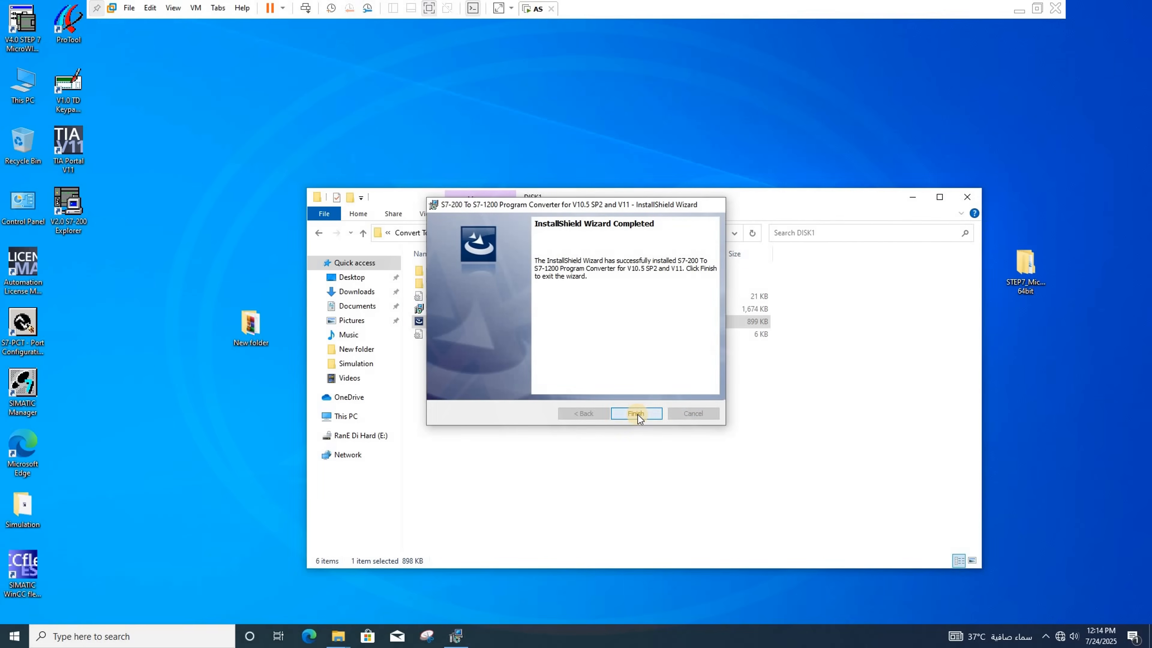
click(968, 197)
right_click(518, 229)
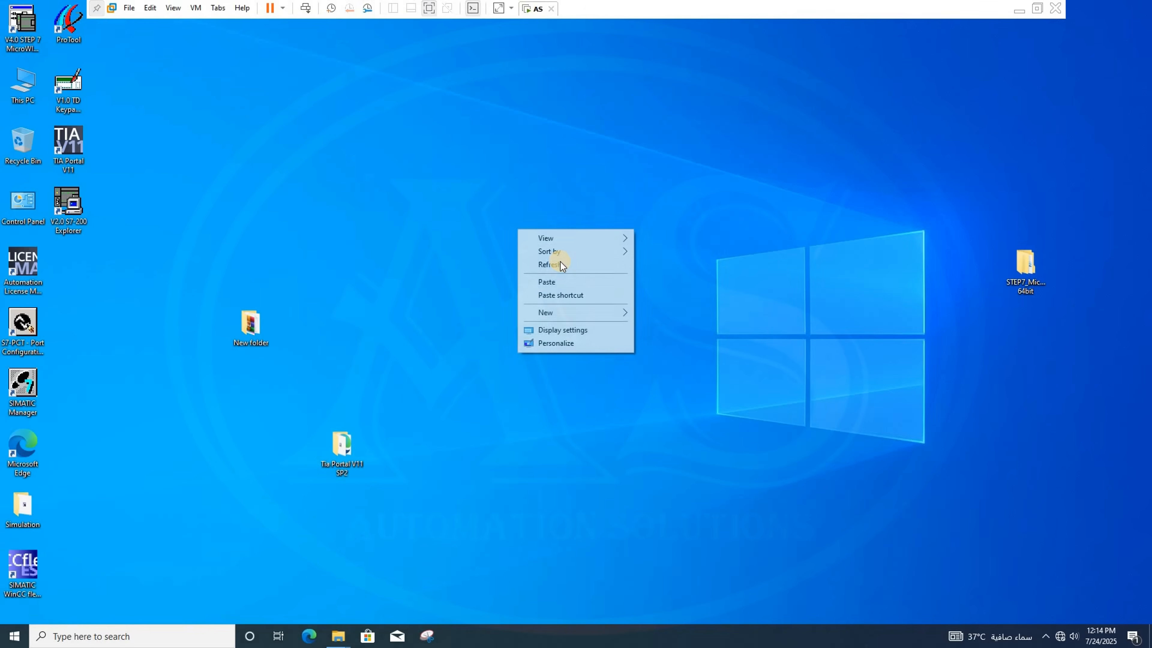
right_click(477, 189)
click(539, 225)
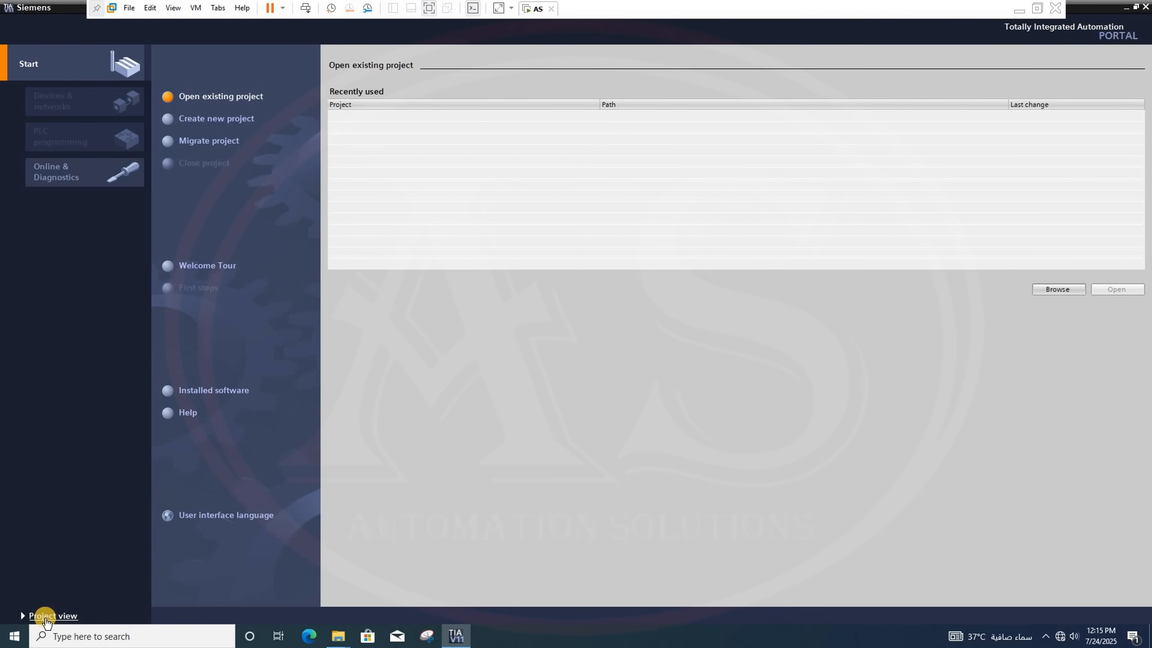
In TIA Portal V11, switch to the project view and start the Convert S7 200 Project command
click(46, 616)
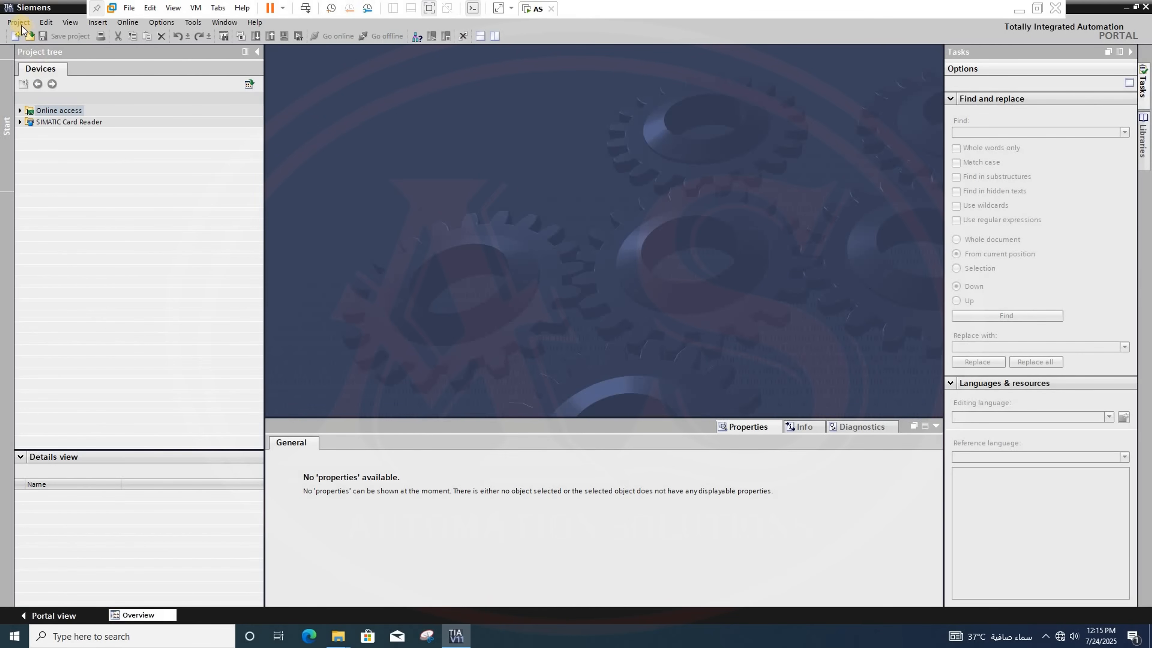
click(19, 24)
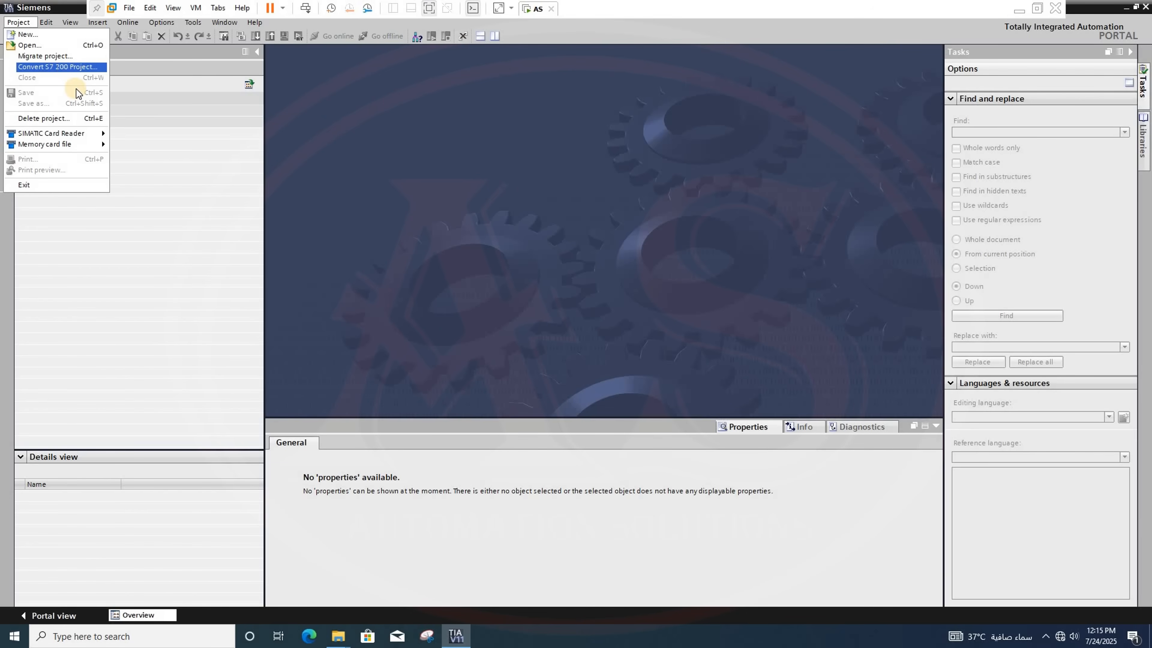
click(78, 68)
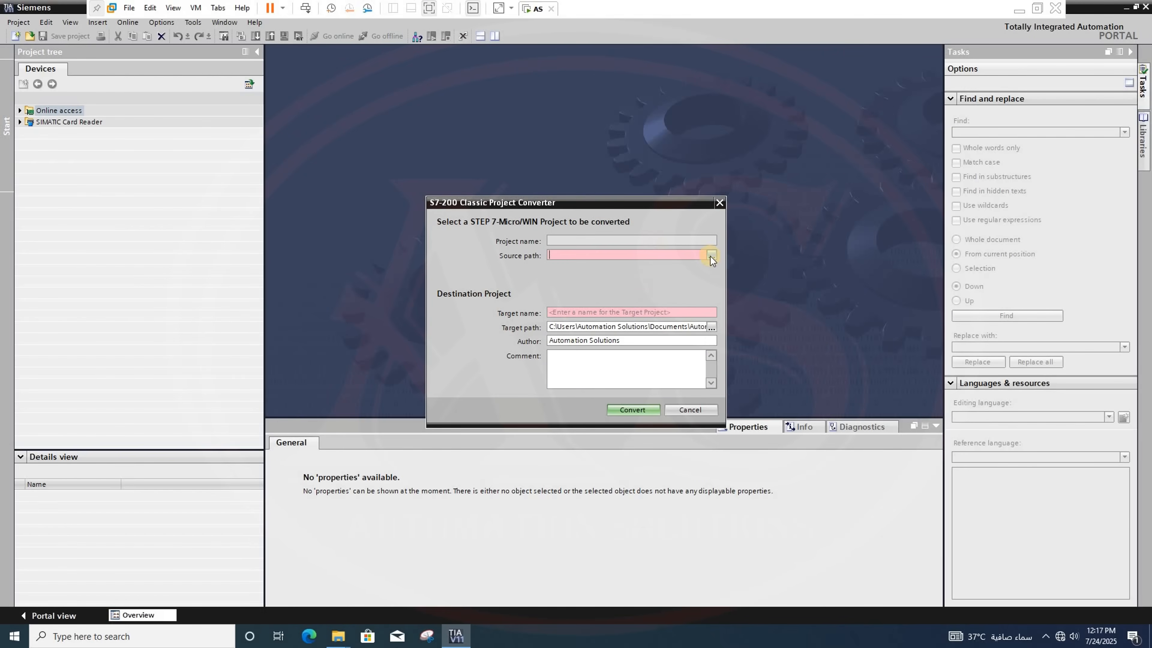
Select the STEP 7-Micro/WIN project S7 200 PLC PRO from the Desktop as the source of the conversion
click(711, 256)
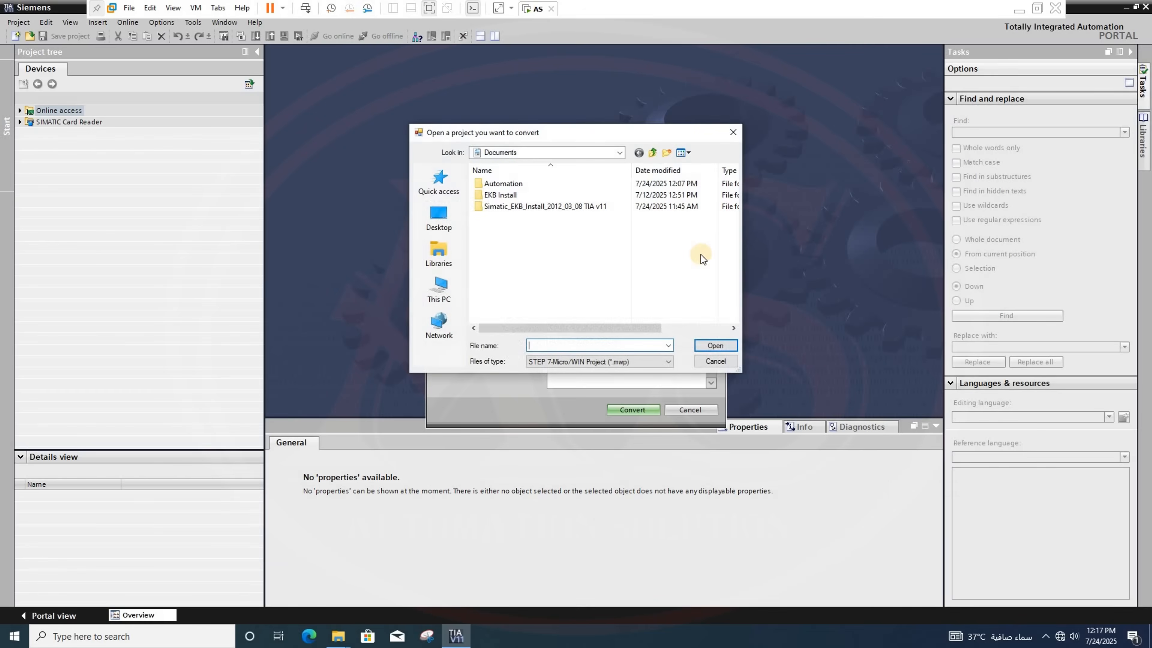
click(438, 216)
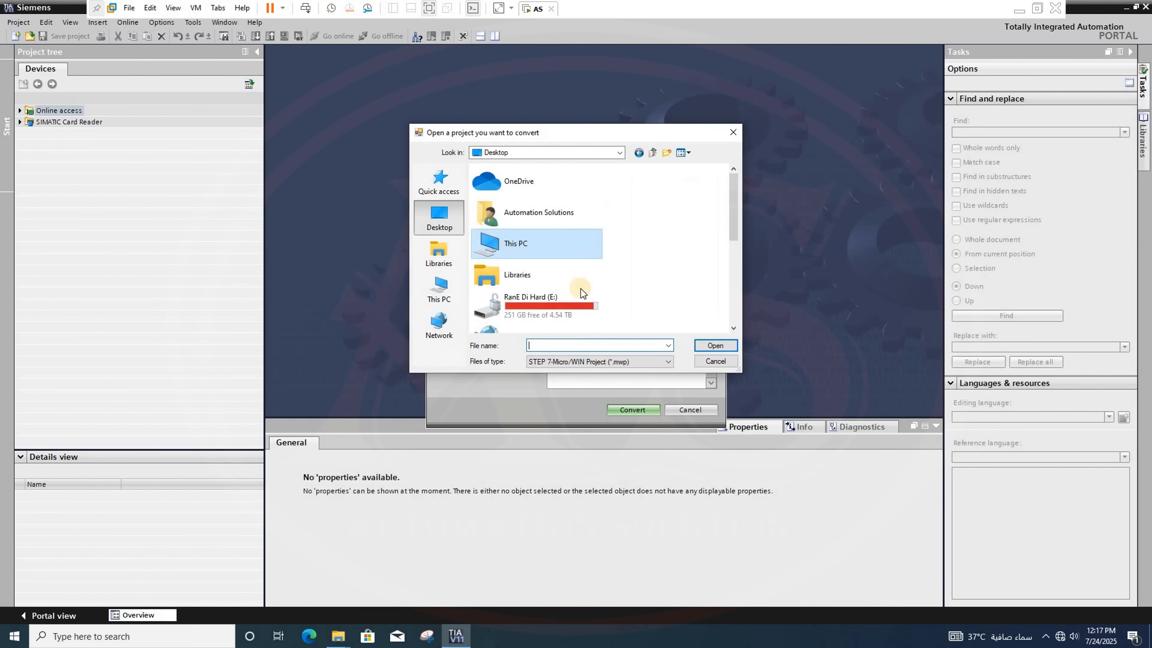
scroll(738, 327, down, 5)
scroll(738, 327, down, 1)
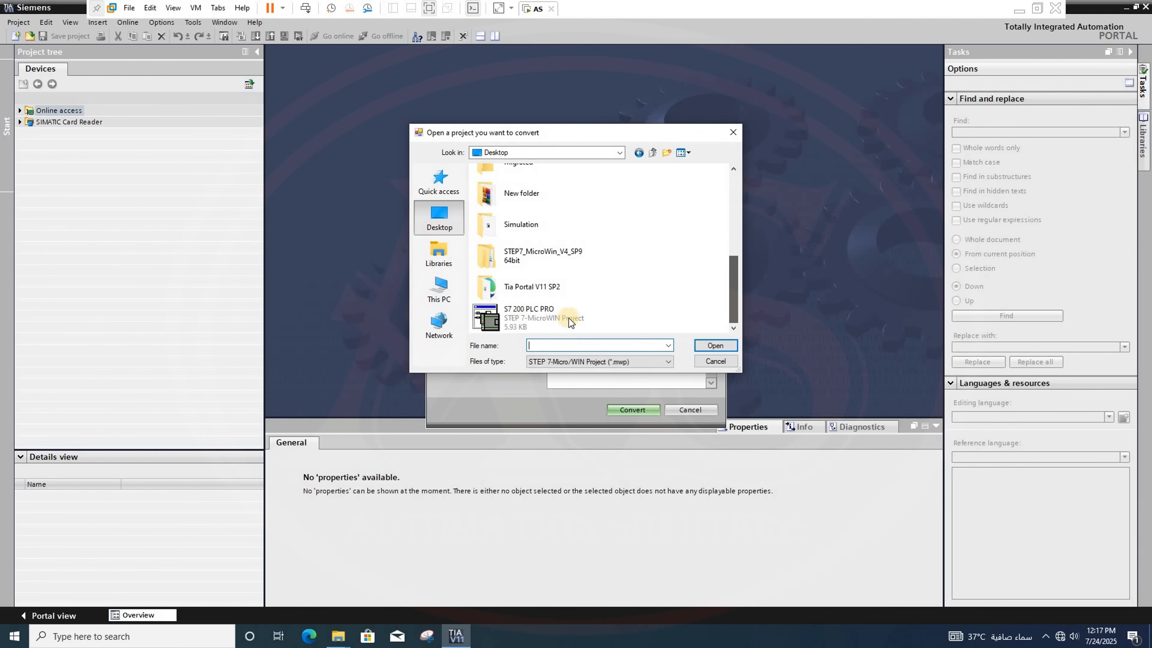
click(539, 316)
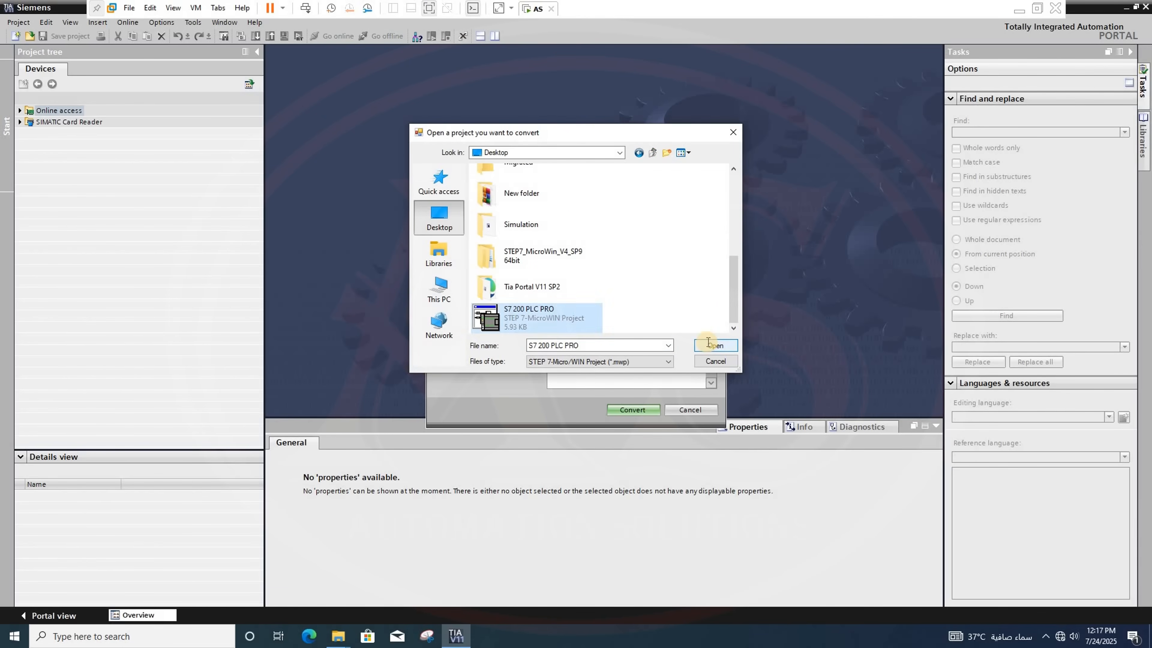
click(708, 344)
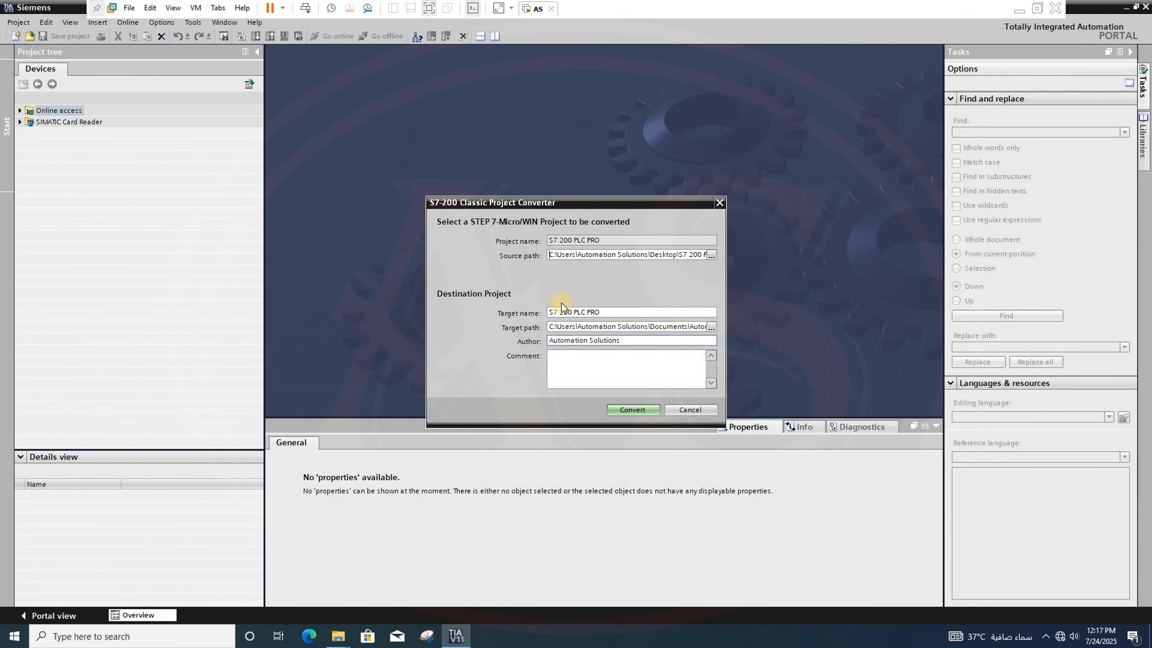
Set the target path to the Migrated folder on the Desktop, convert the project and acknowledge the import and conversion messages
click(710, 328)
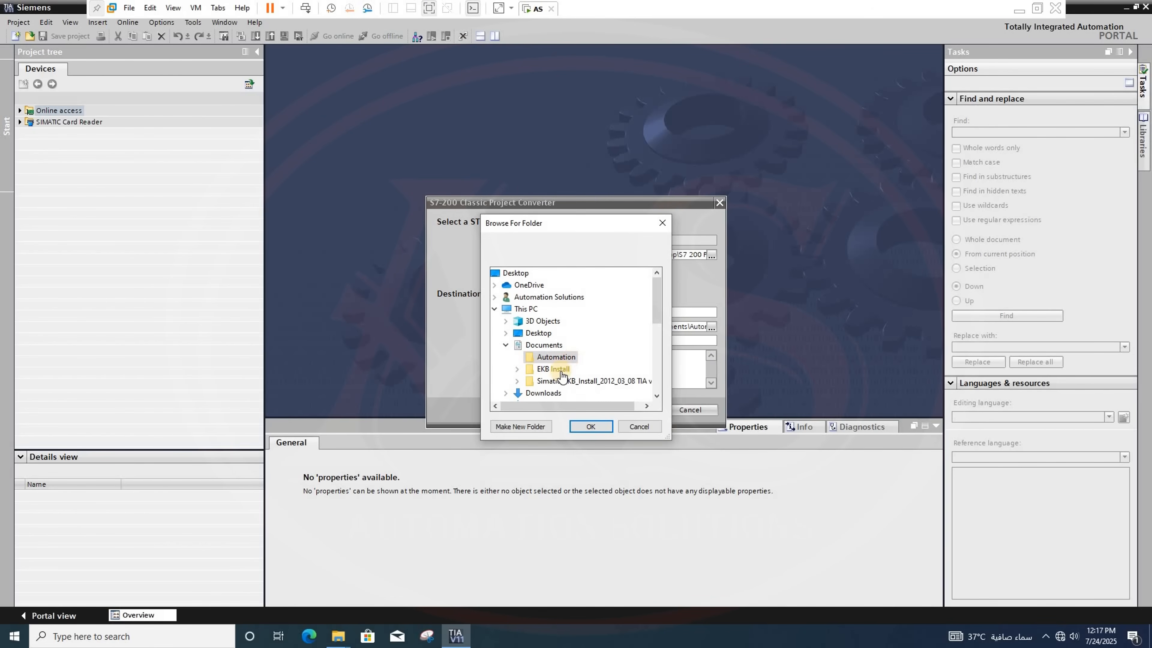
click(539, 333)
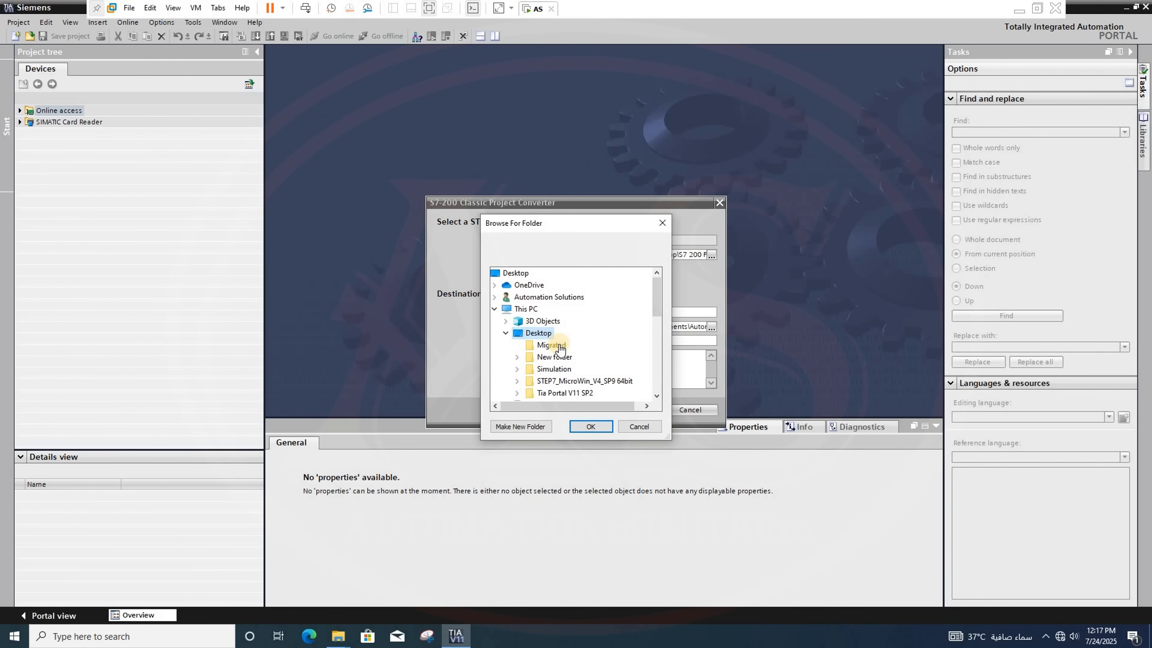
click(551, 346)
click(590, 427)
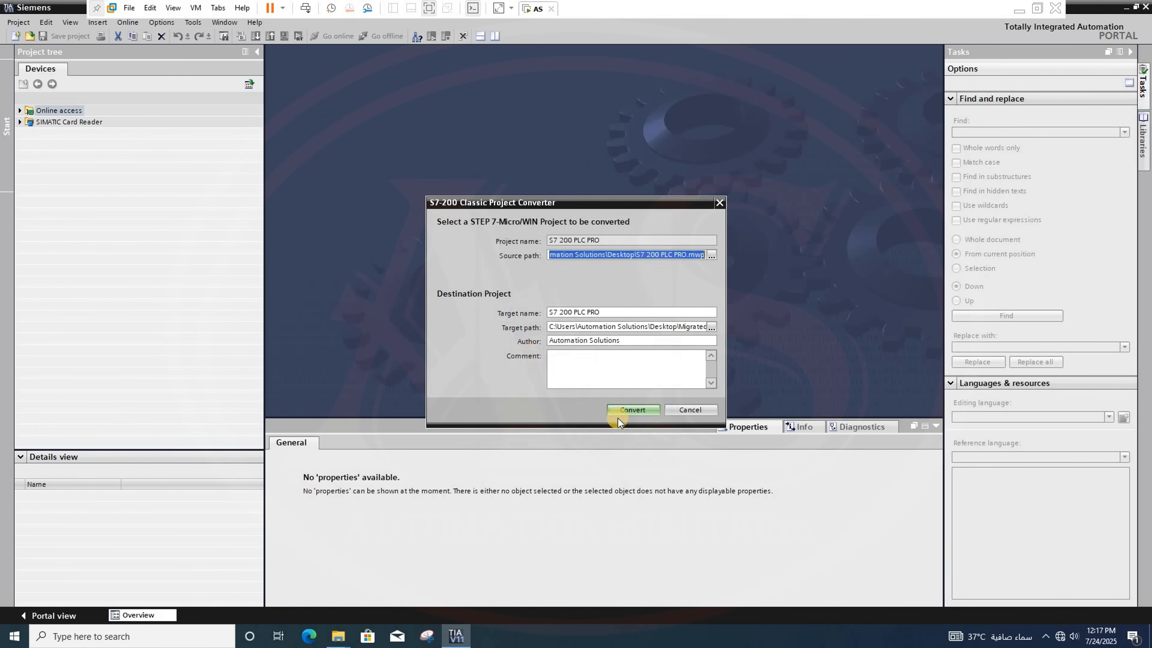
click(628, 409)
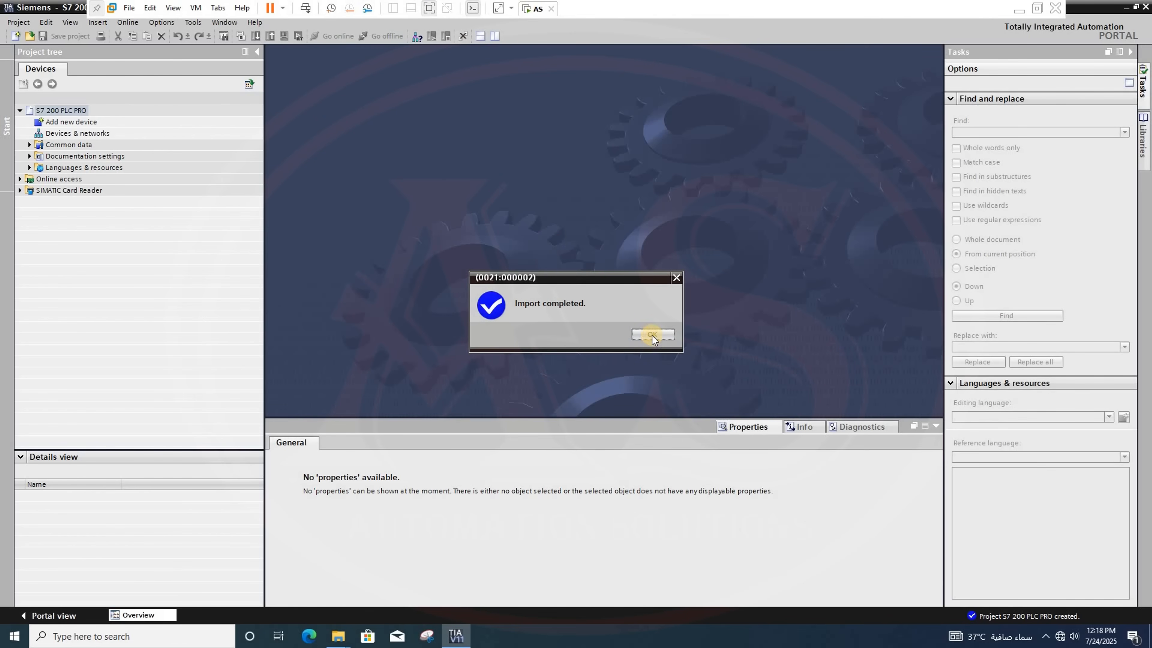
click(651, 335)
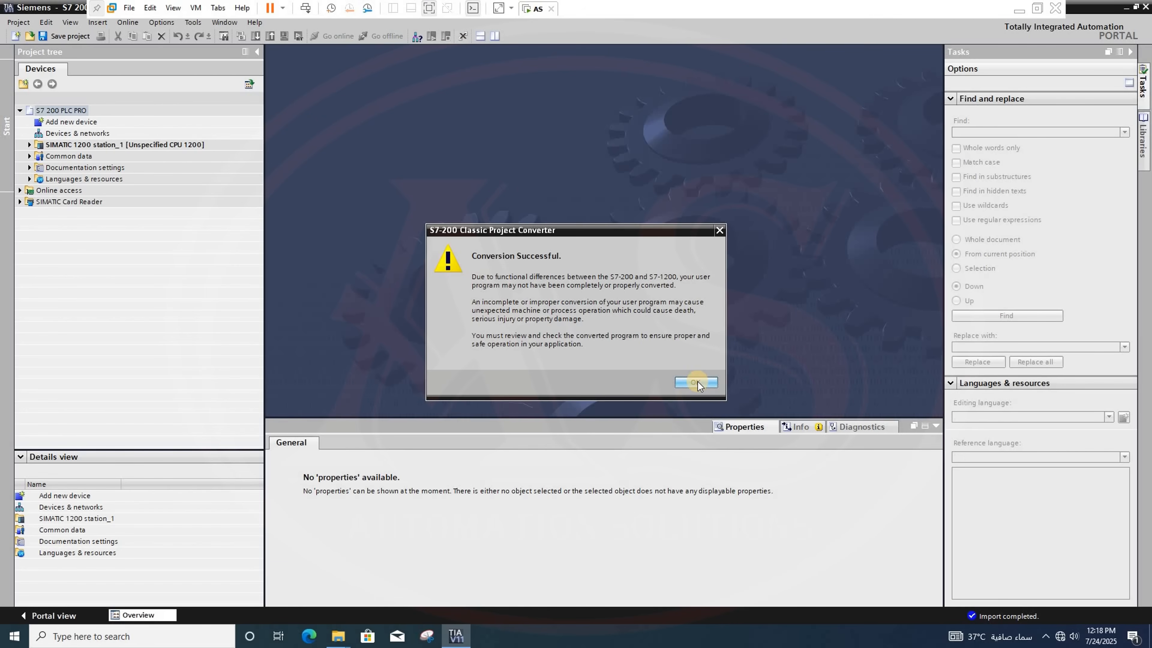
click(698, 381)
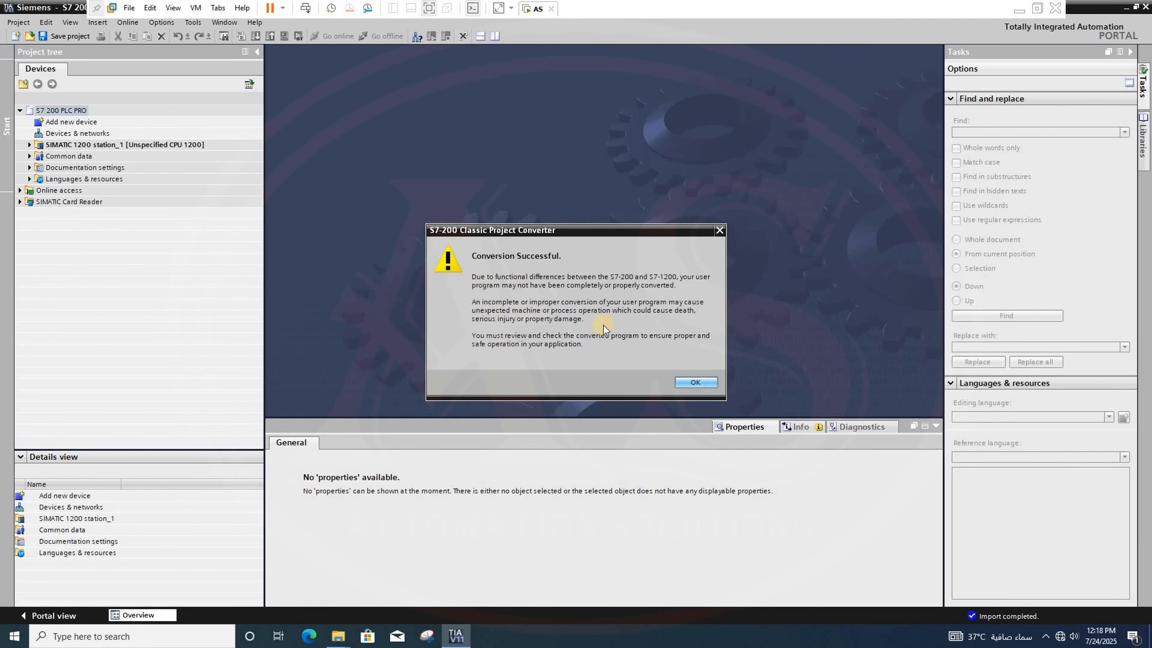
Open the MAIN [OB1] program block of SIMATIC 1200 station_1 and review its ladder networks down to Network 3
click(29, 145)
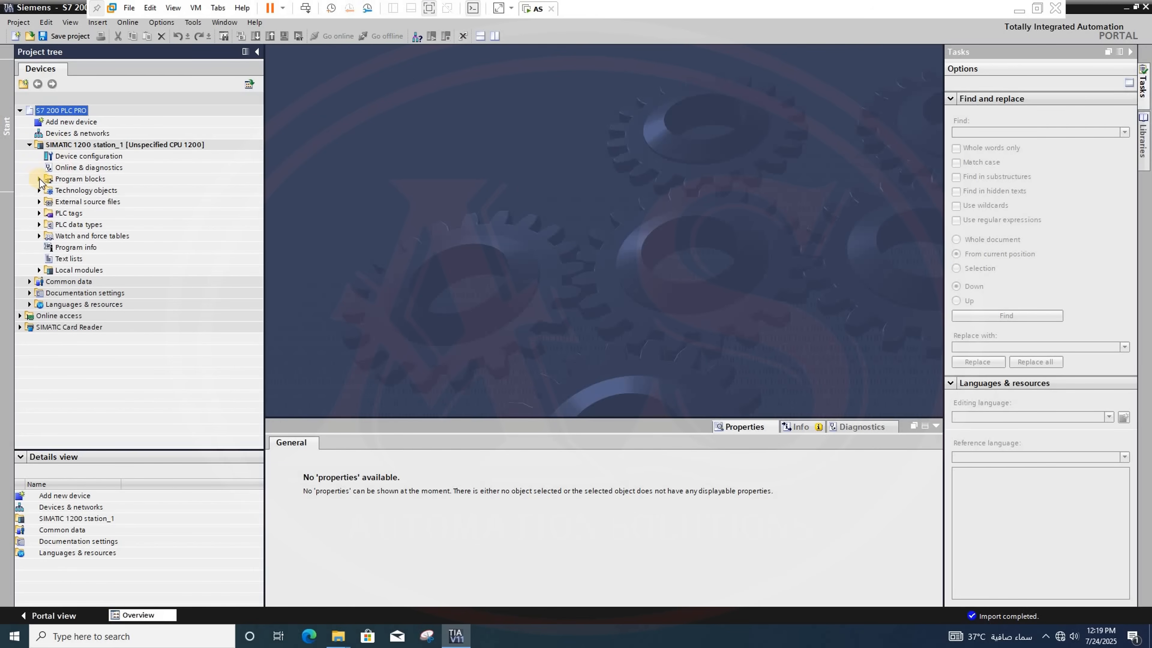
click(39, 180)
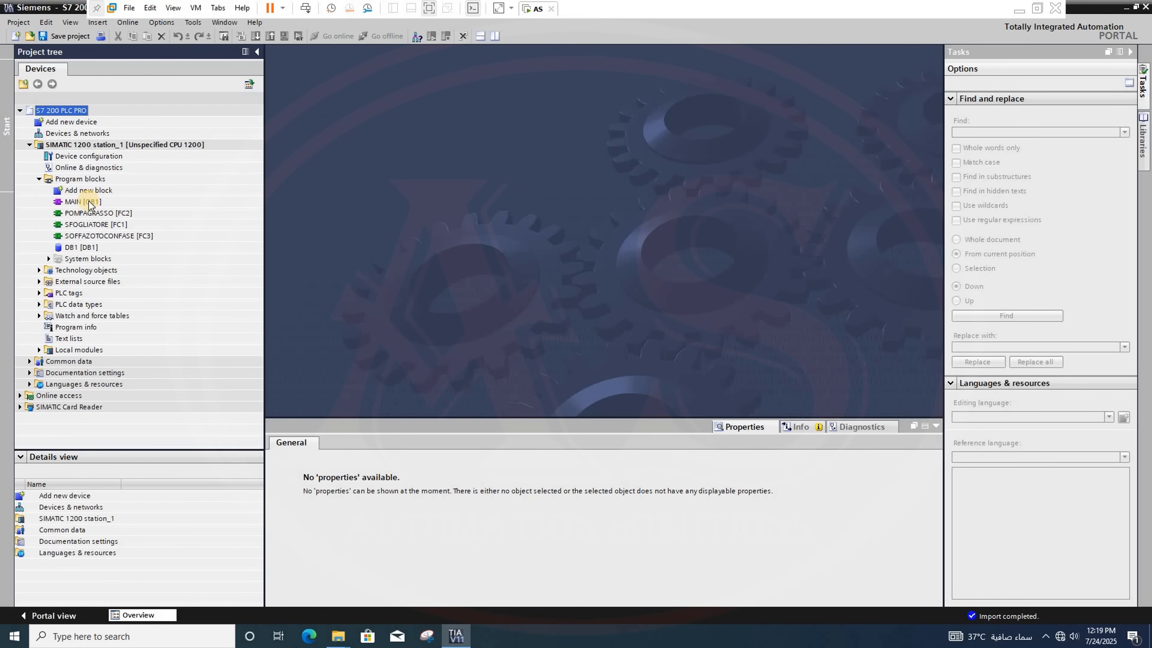
click(89, 203)
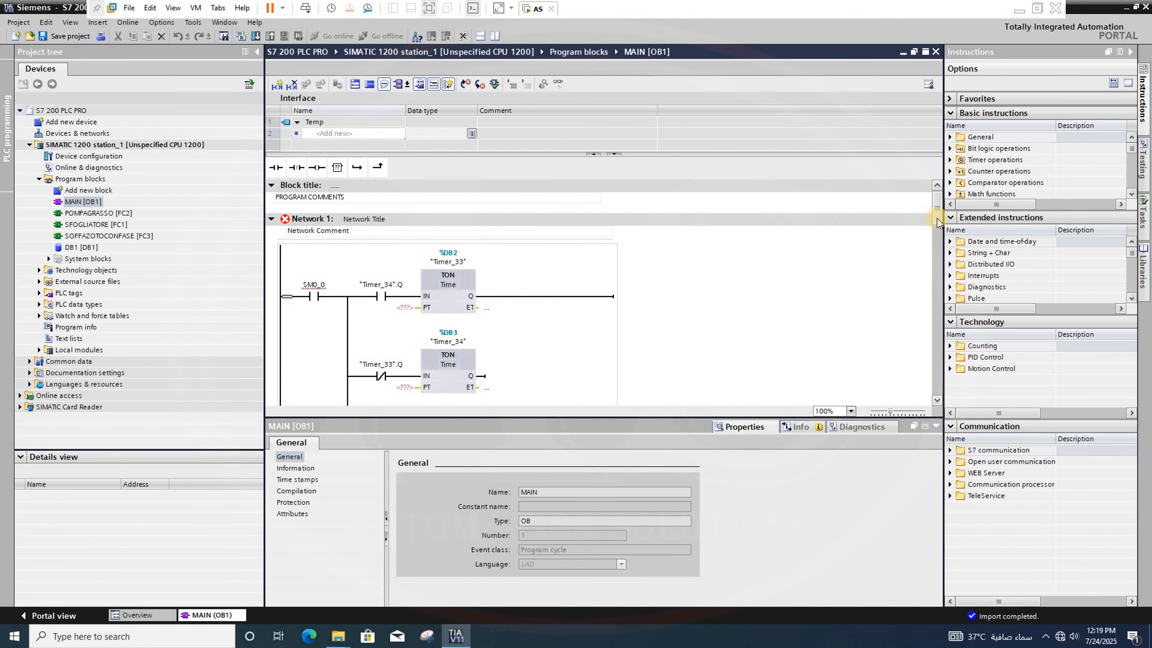
drag(937, 223, 967, 303)
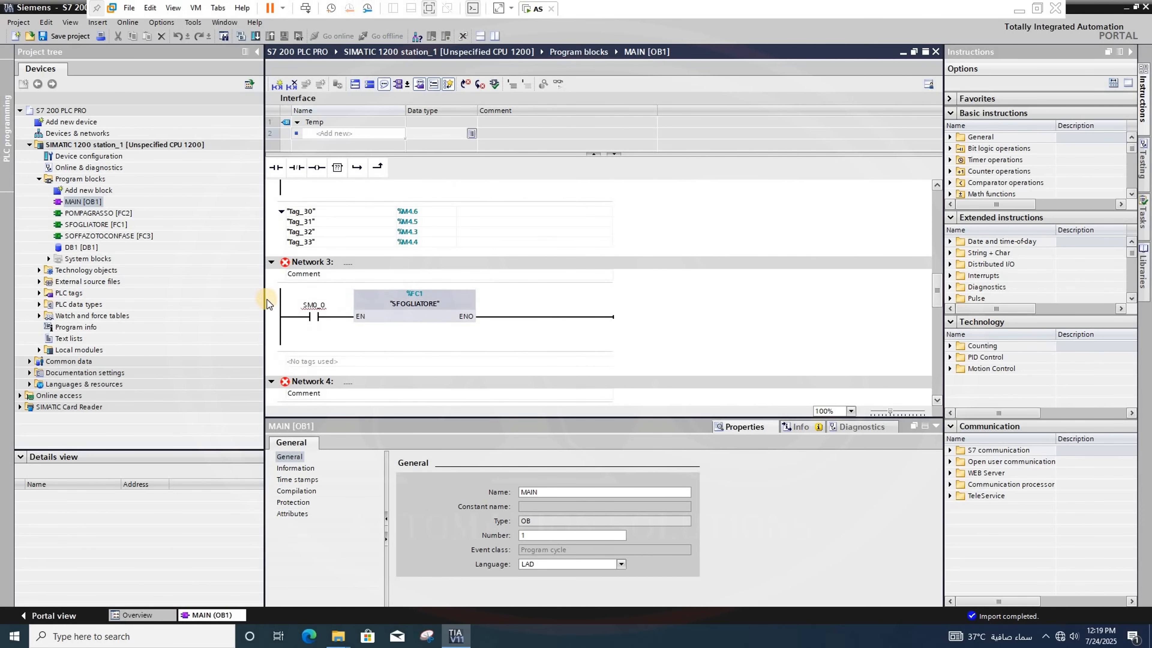
Define the SM0_0 contact in Network 3 as a Bool tag in Global Memory at address %M0.0
double_click(315, 309)
right_click(316, 313)
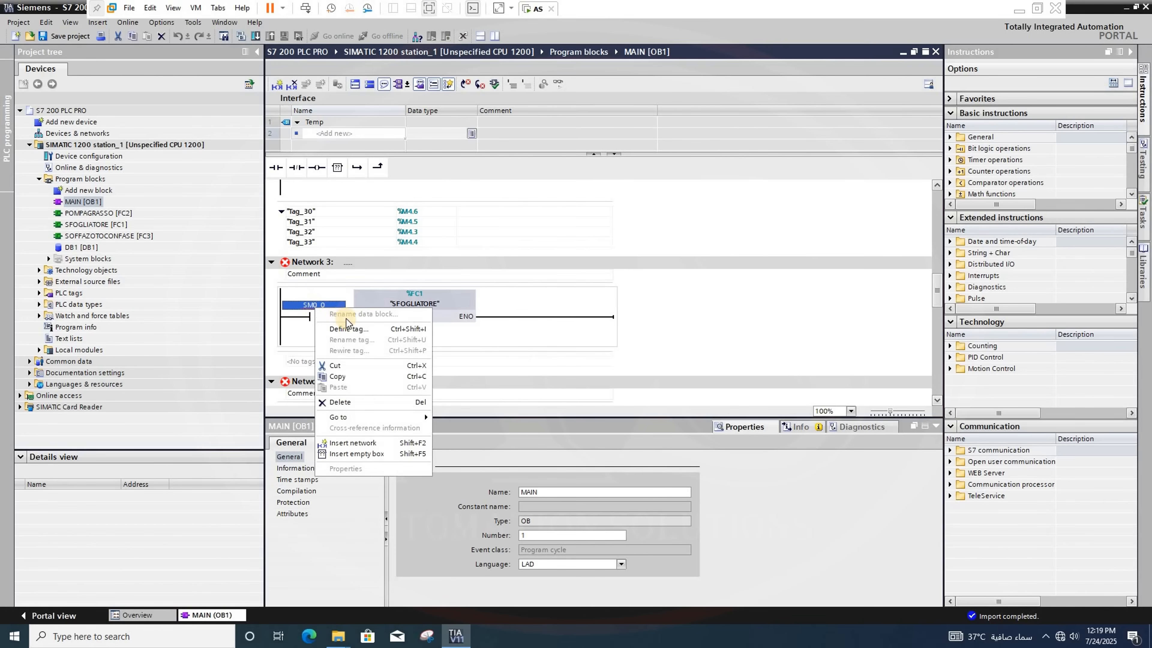
click(362, 333)
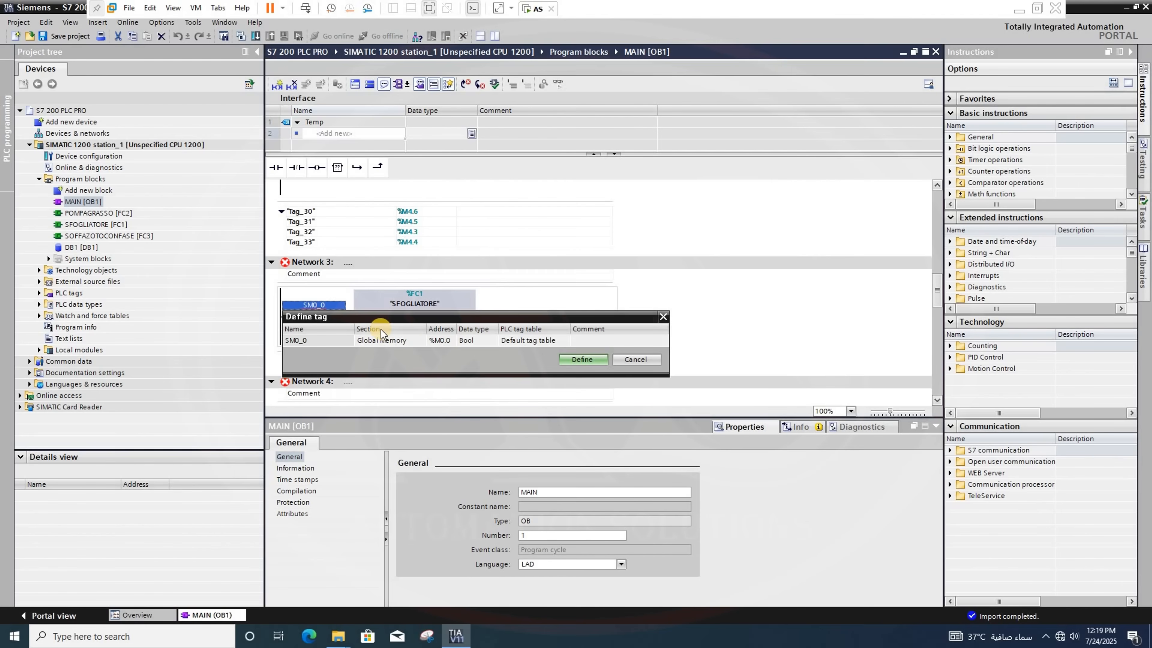
click(439, 344)
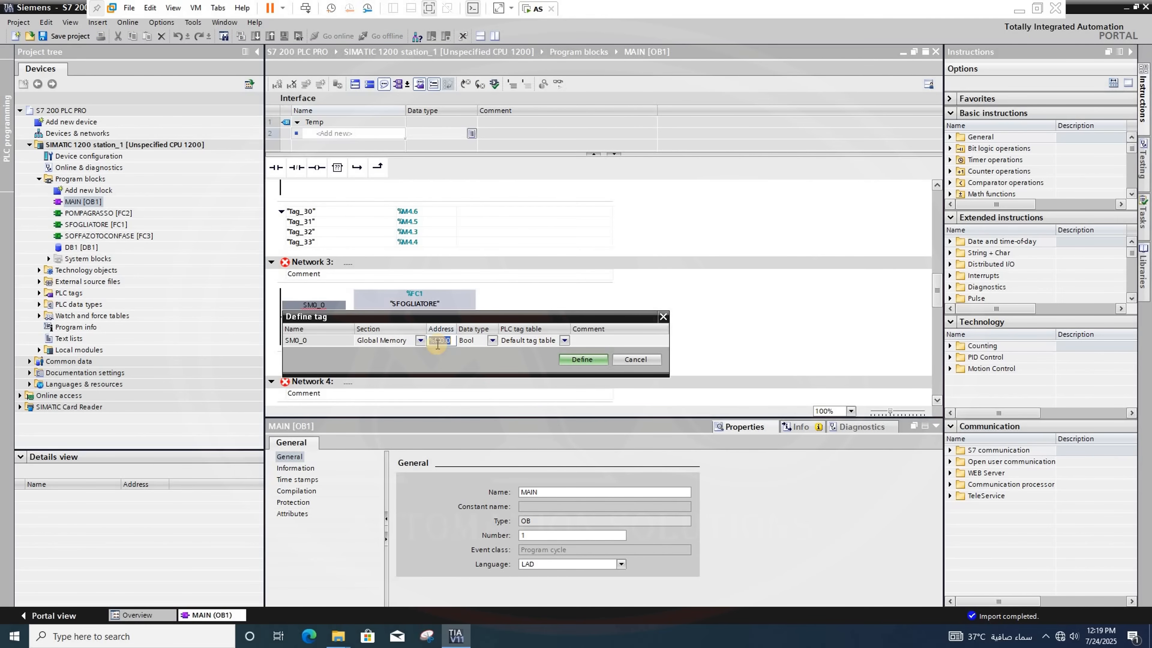
click(575, 356)
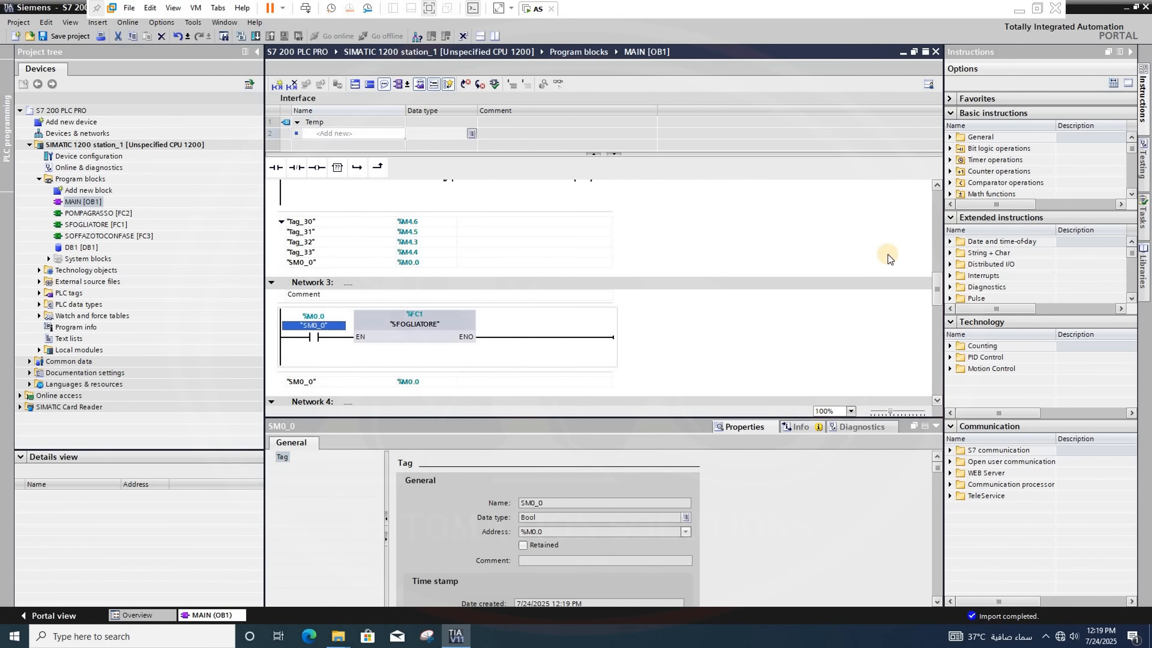
drag(933, 294, 930, 254)
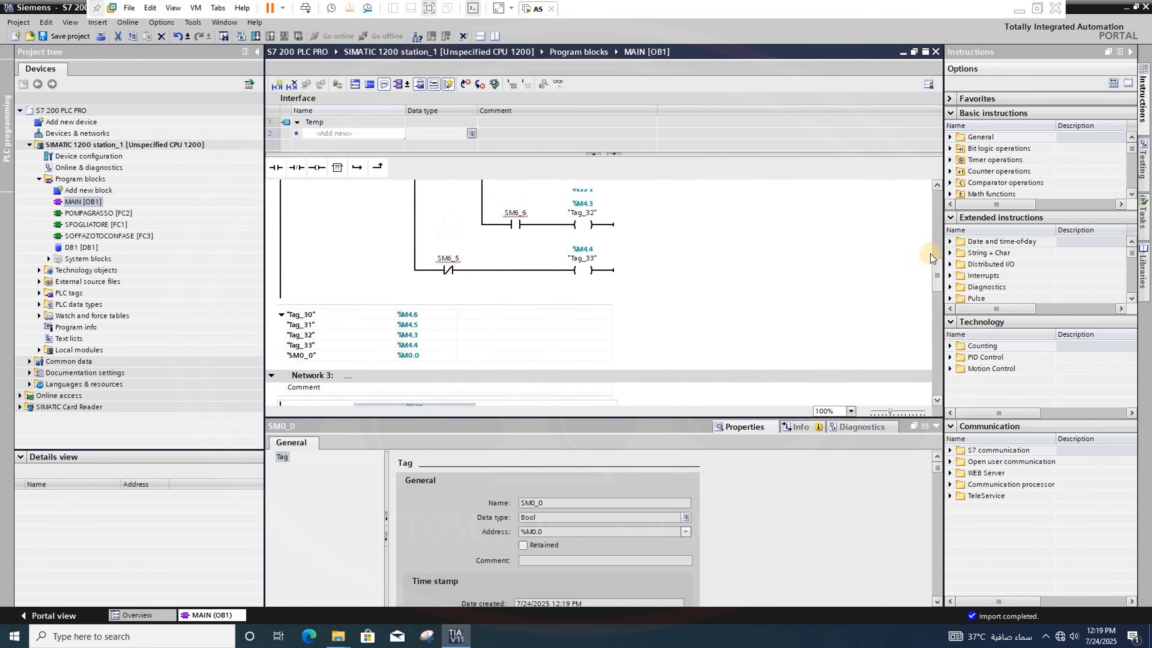
Define the SM6_4 contact in Network 2 as a Bool tag in Global Memory at address %M0.1
scroll(933, 261, down, 3)
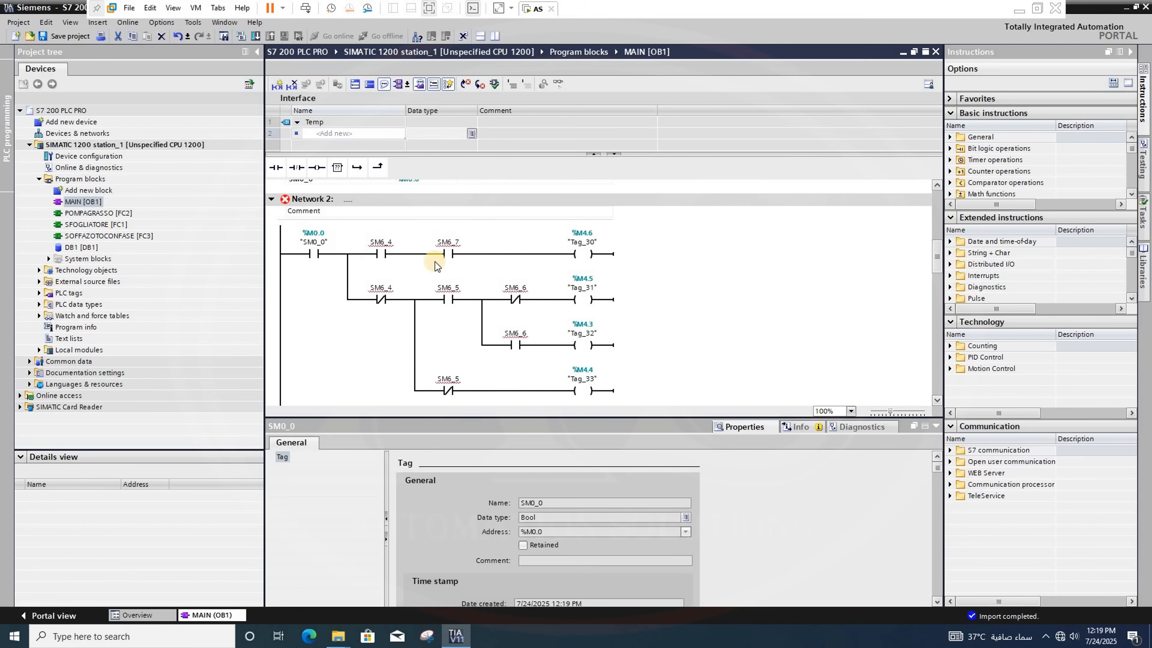
right_click(372, 242)
click(433, 267)
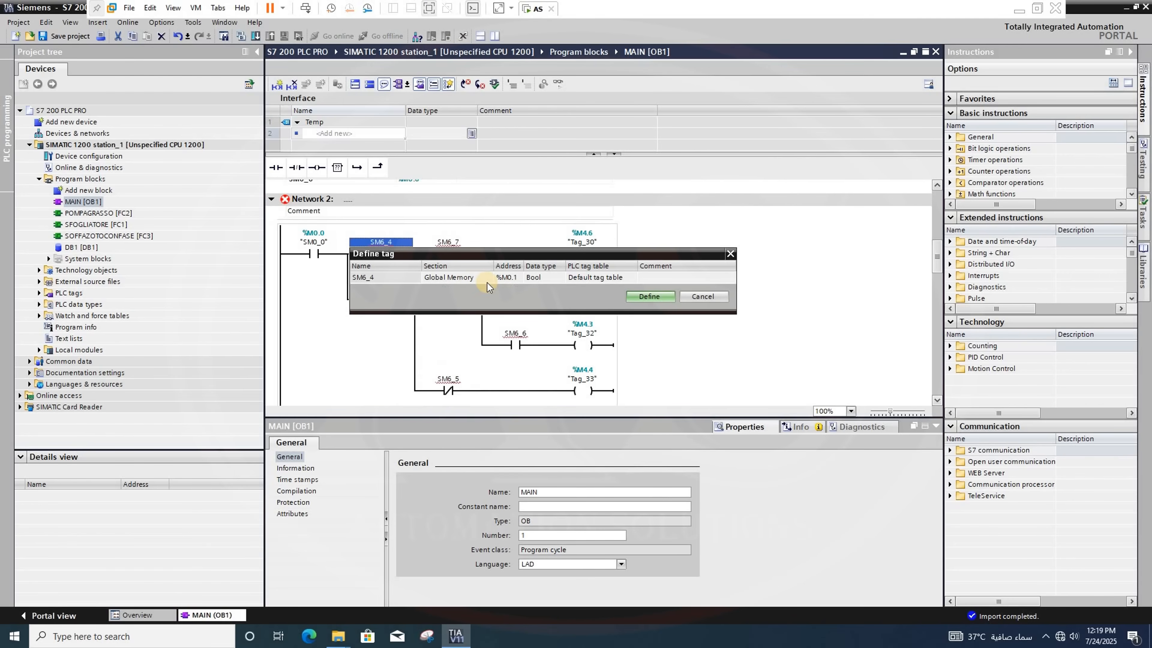
key(Return)
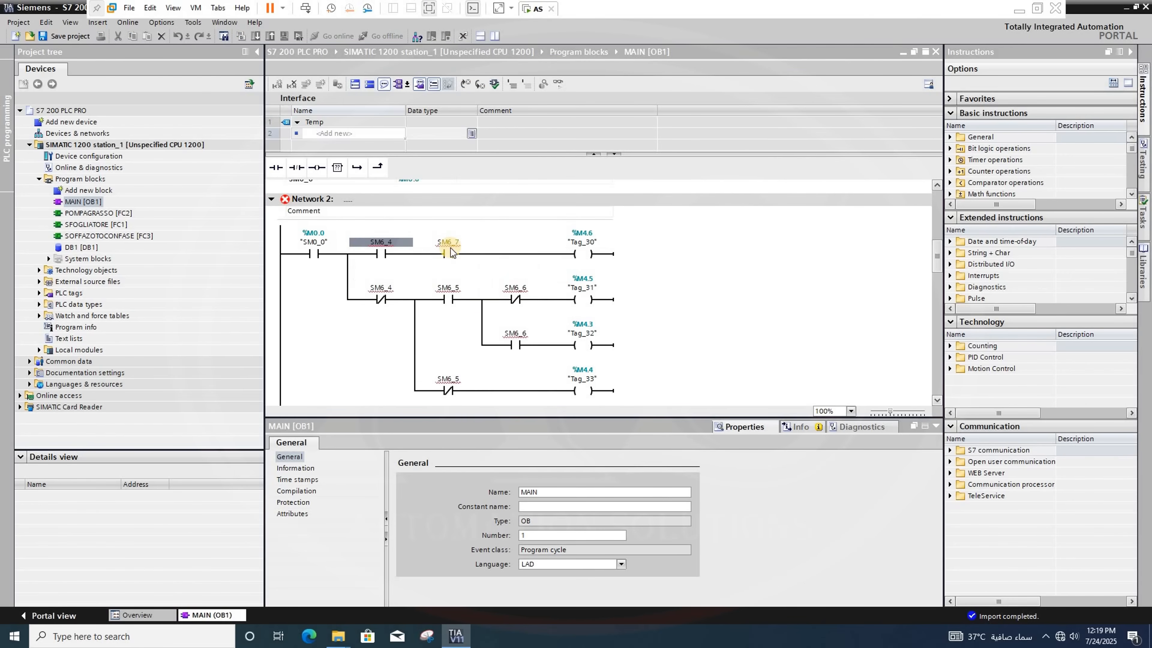
Define the remaining Network 2 tags SM6_7, SM6_5 and SM6_6 as Bool in Global Memory at %M0.2, %M0.3 and %M0.4
right_click(449, 247)
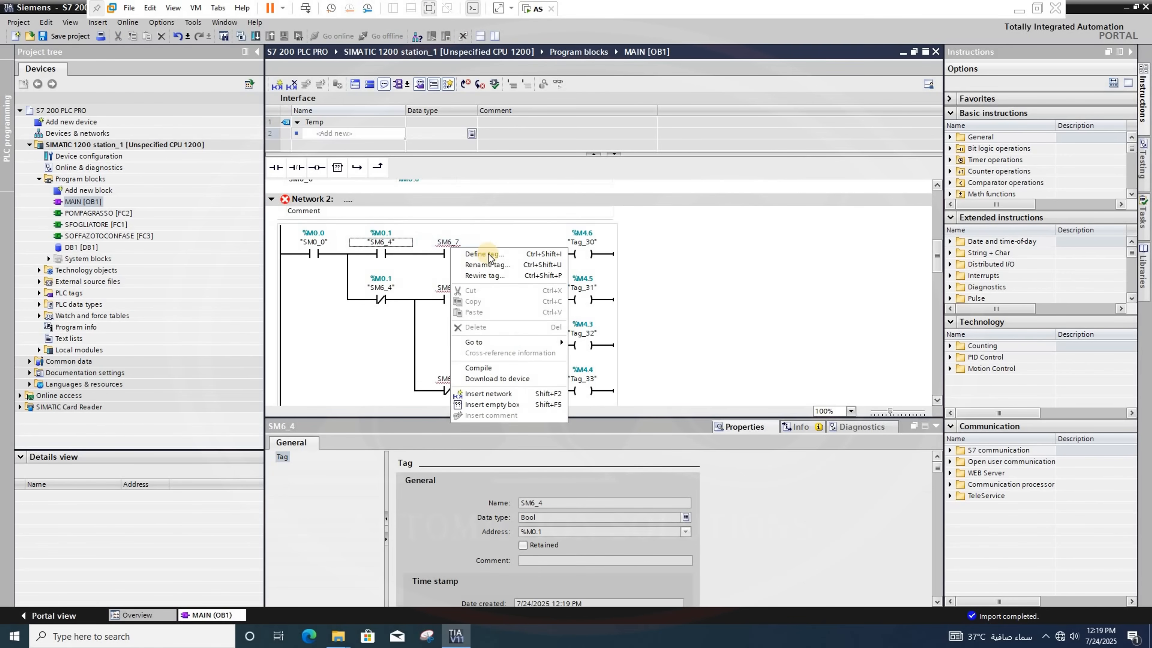
click(504, 254)
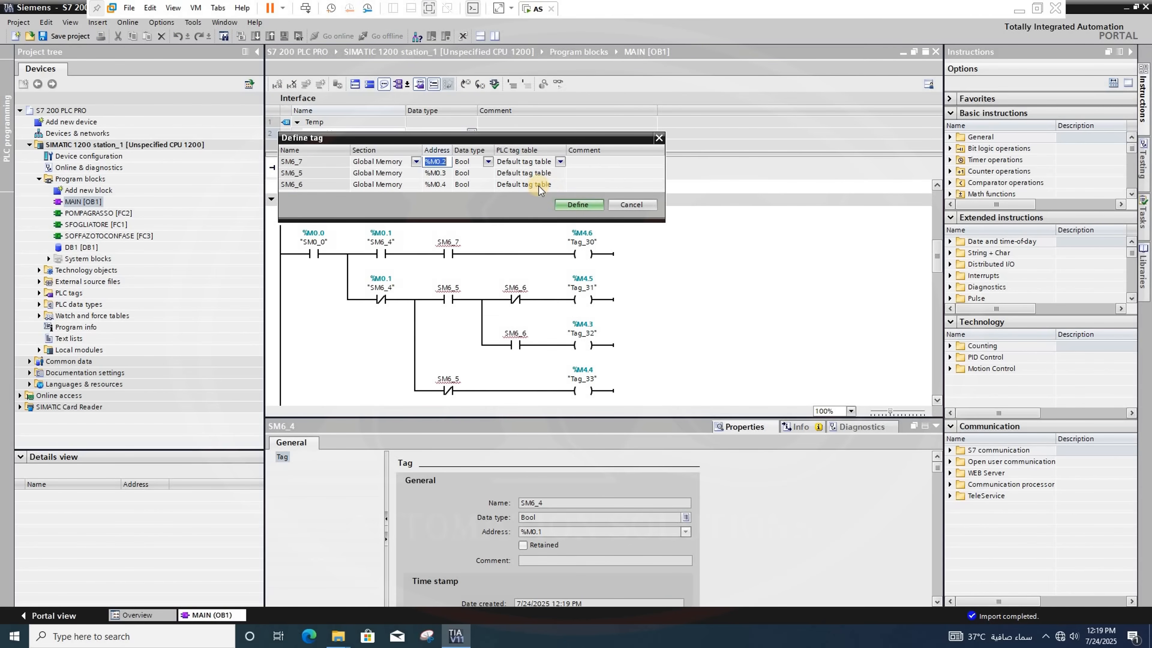
click(570, 207)
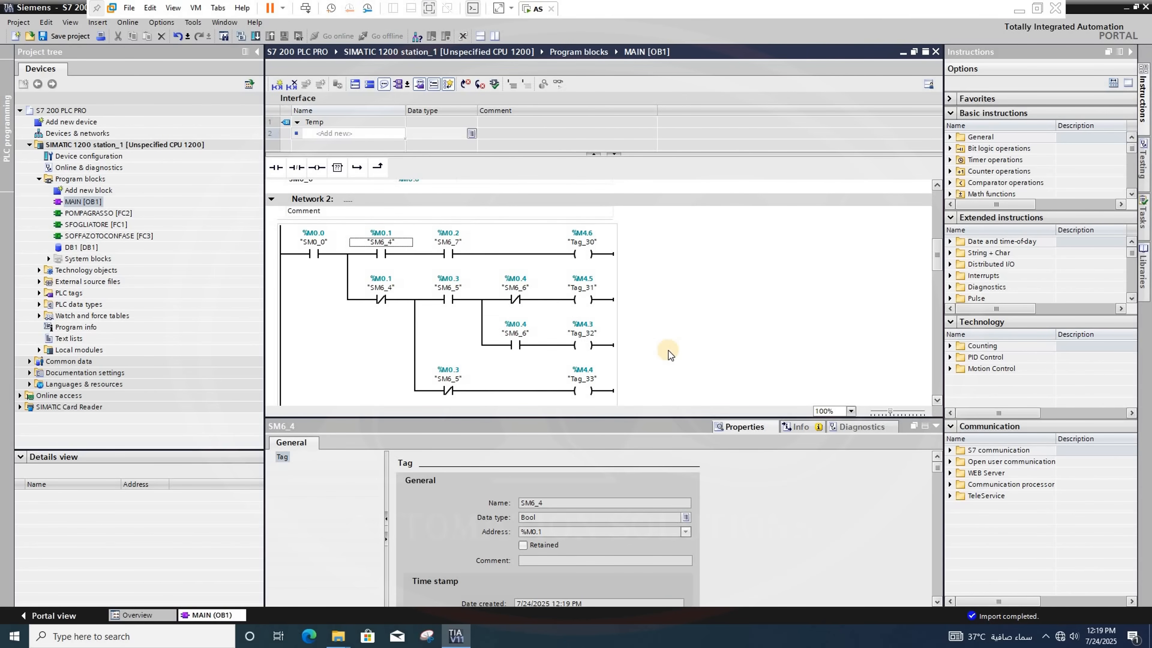
Collapse all networks of MAIN [OB1] and expand only Network 16
scroll(668, 350, down, 8)
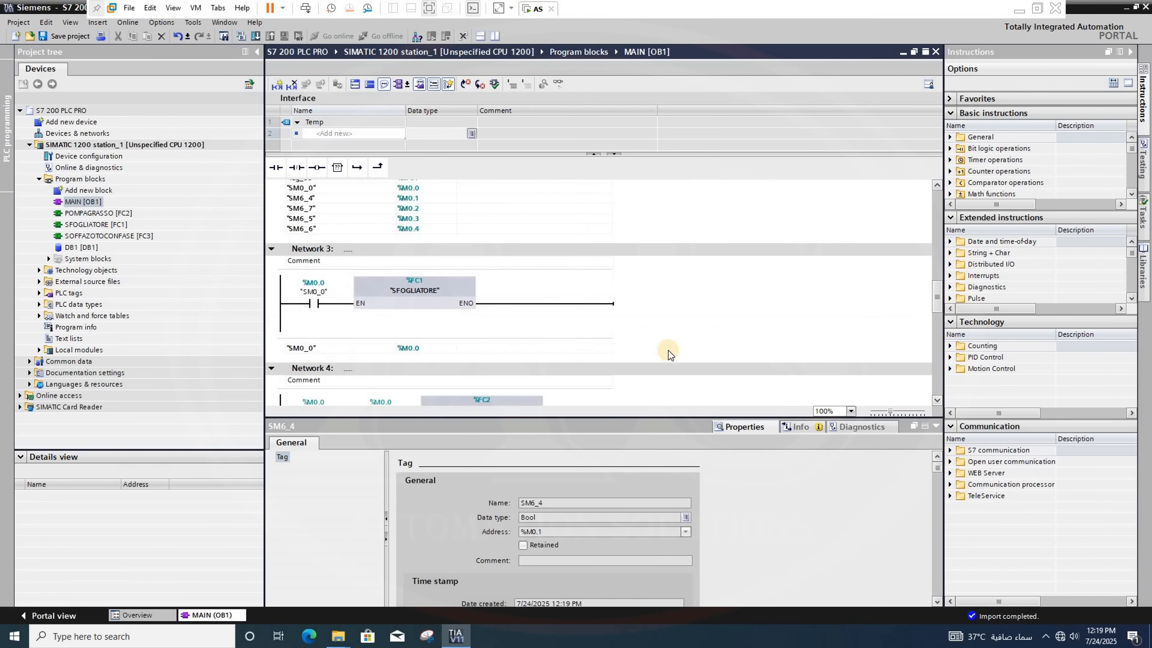
scroll(668, 353, down, 3)
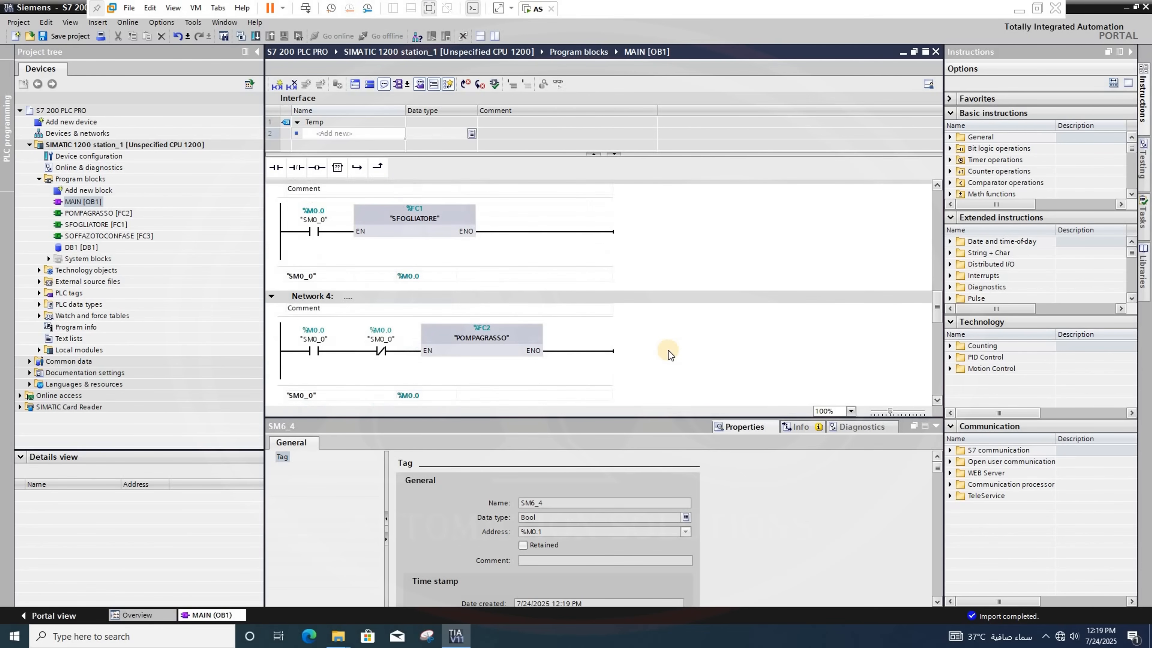
scroll(667, 351, down, 3)
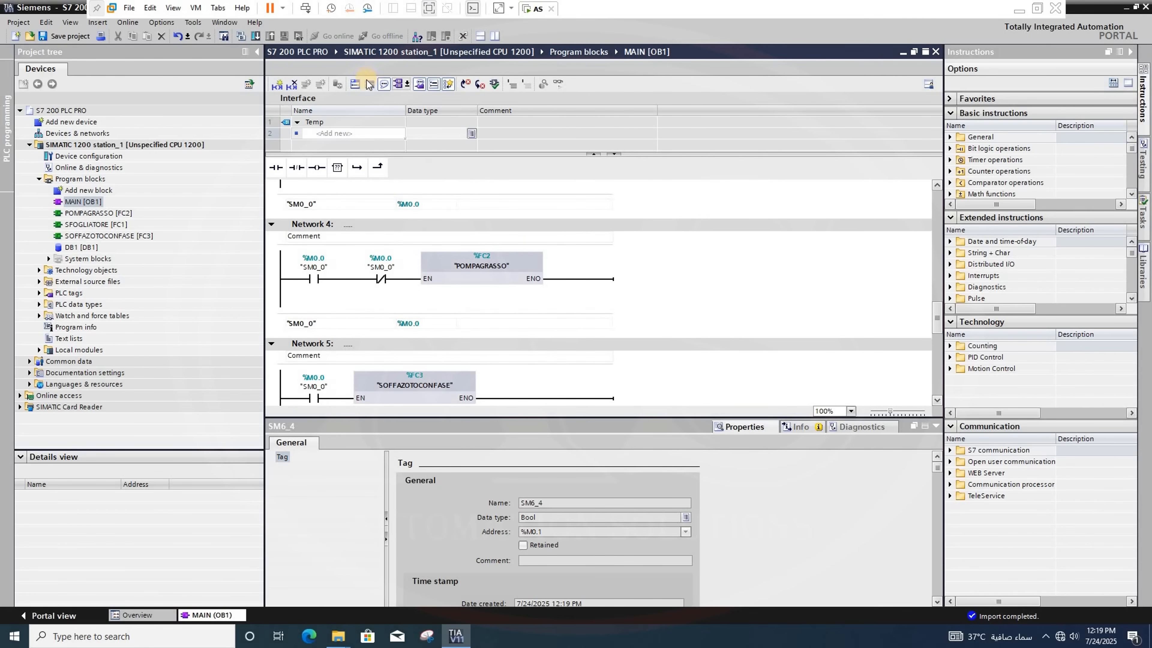
click(383, 85)
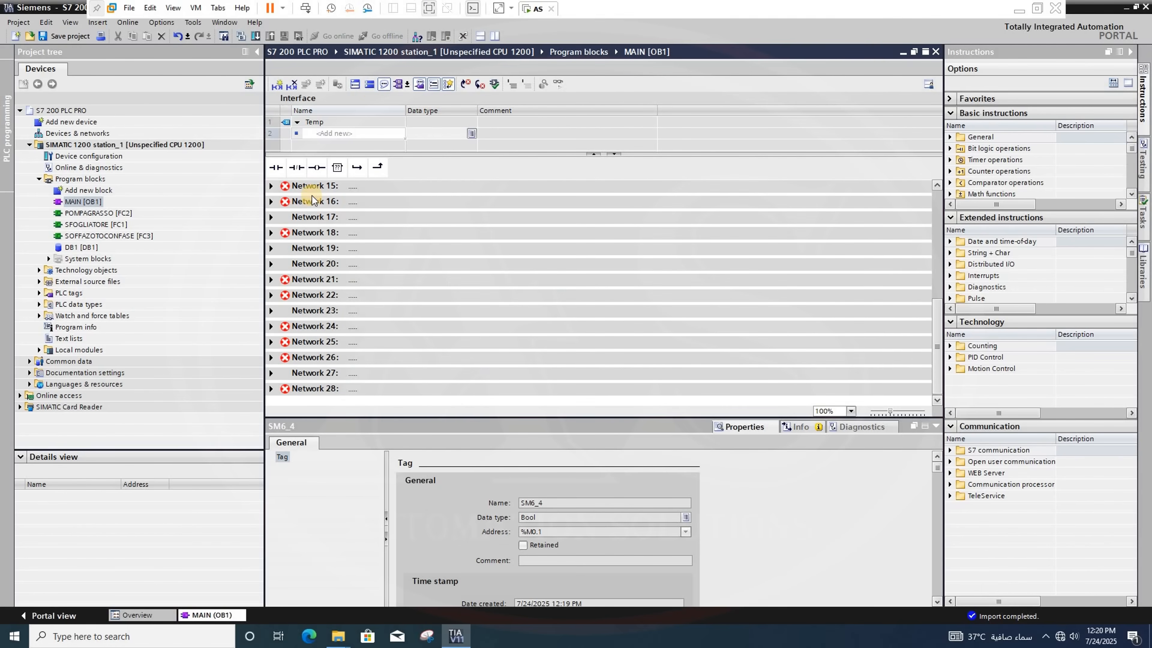
click(276, 201)
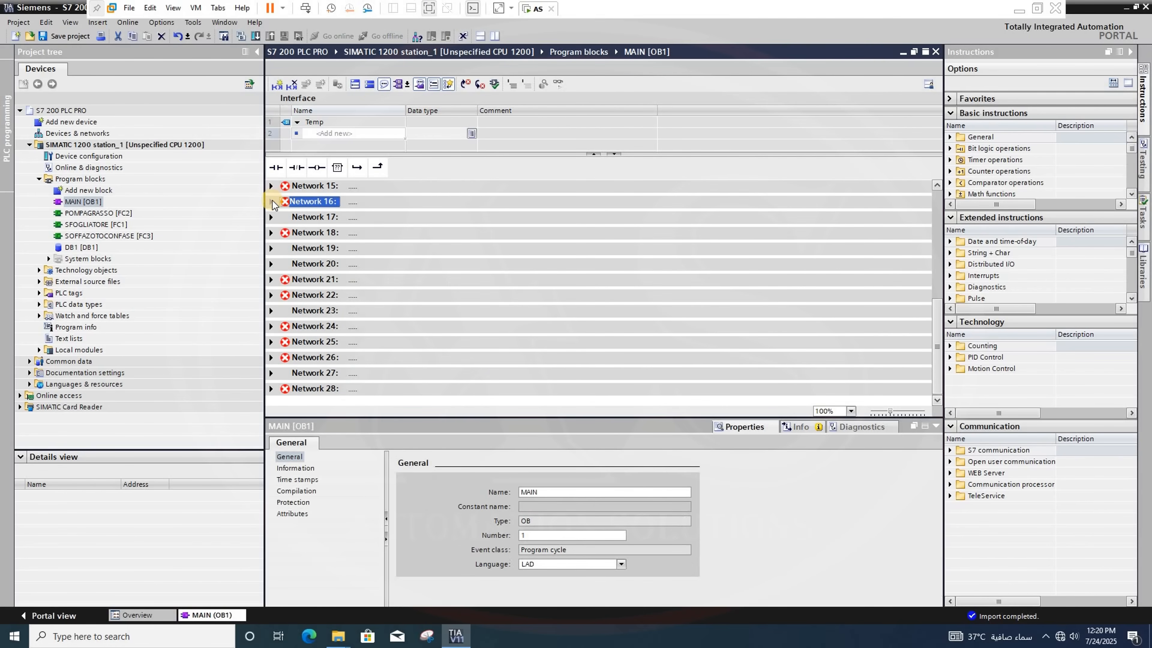
click(271, 203)
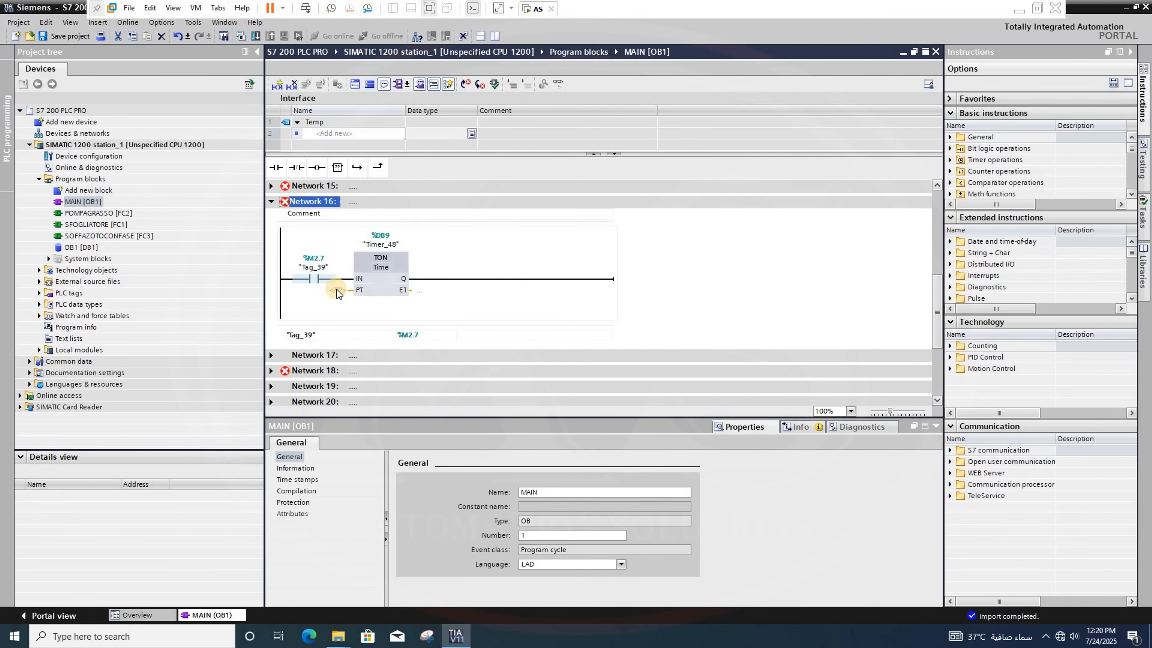
Assign "Timer_101".PT to the PT input of the Timer_48 TON block in Network 16
click(337, 290)
click(337, 290)
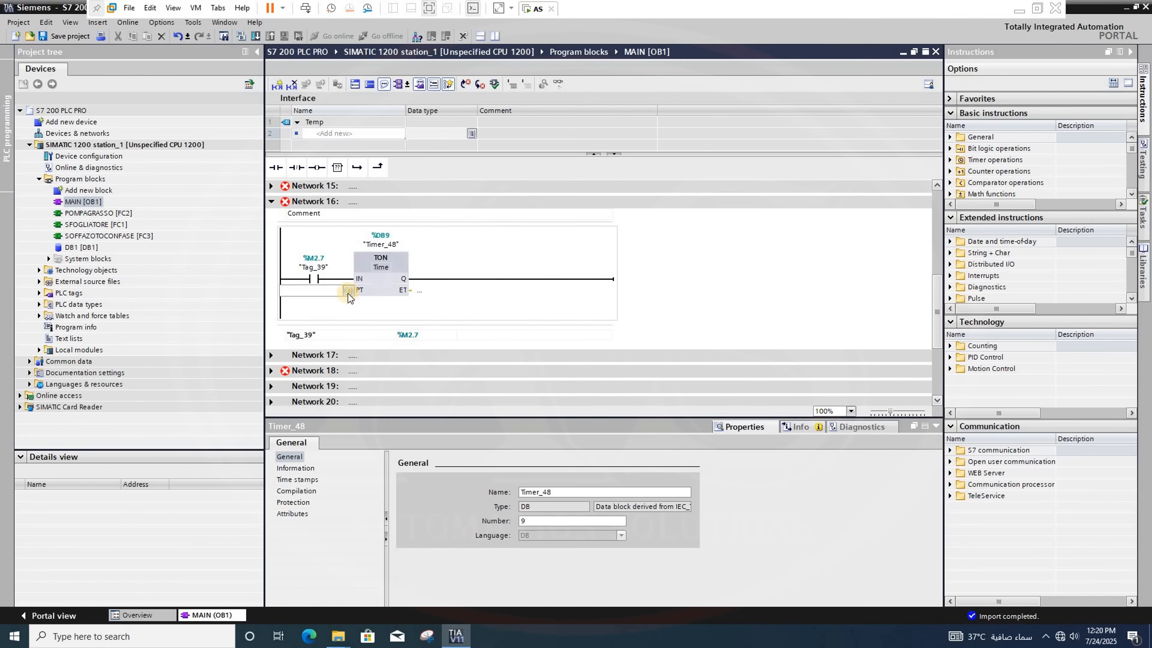
click(347, 292)
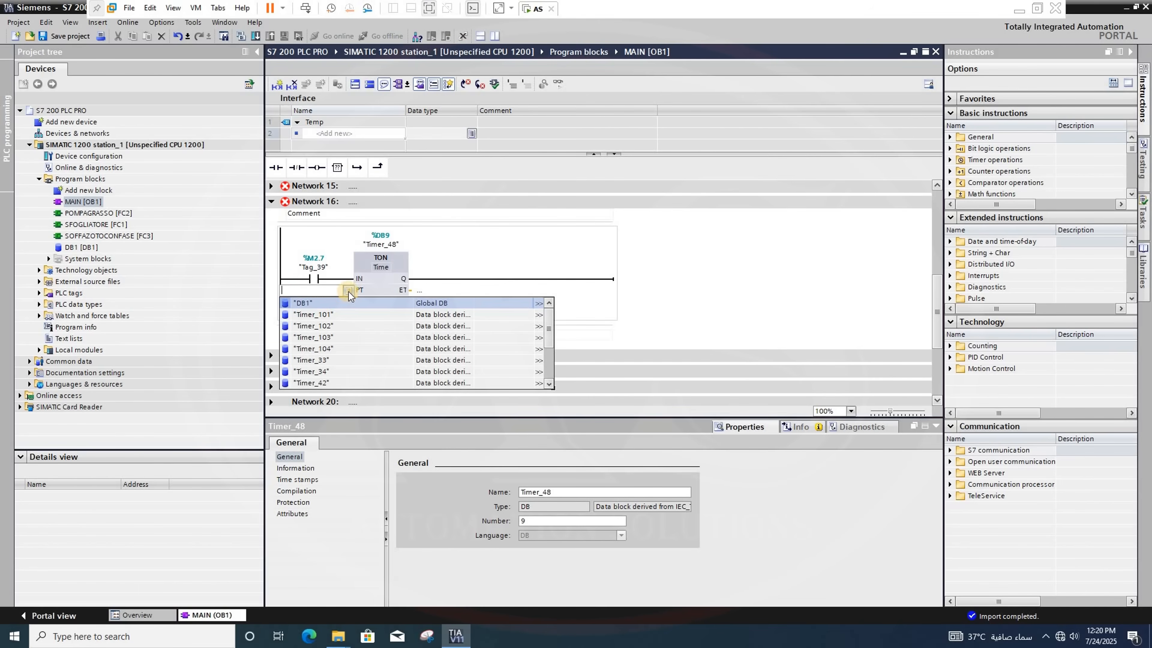
click(340, 314)
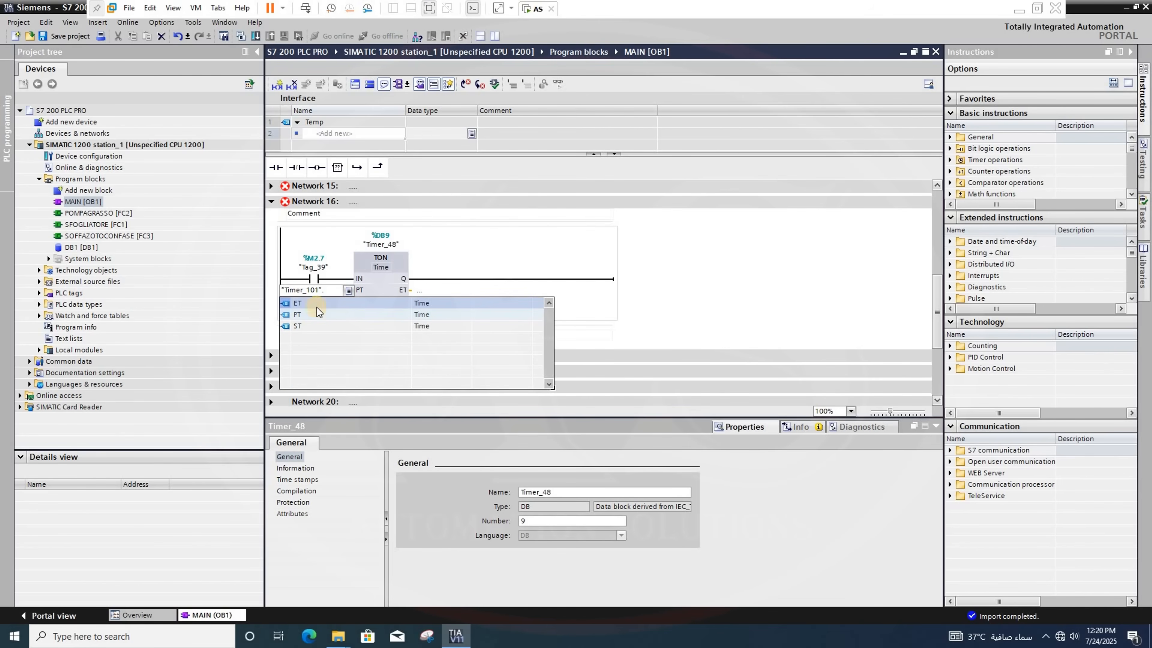
click(299, 313)
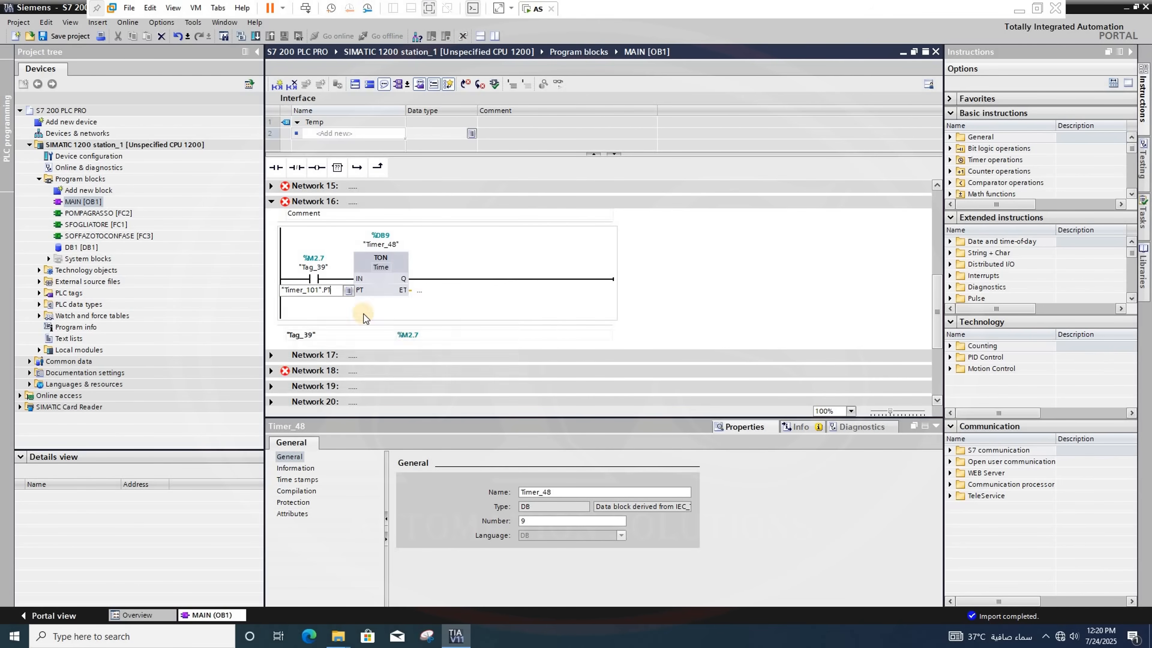
key(Return)
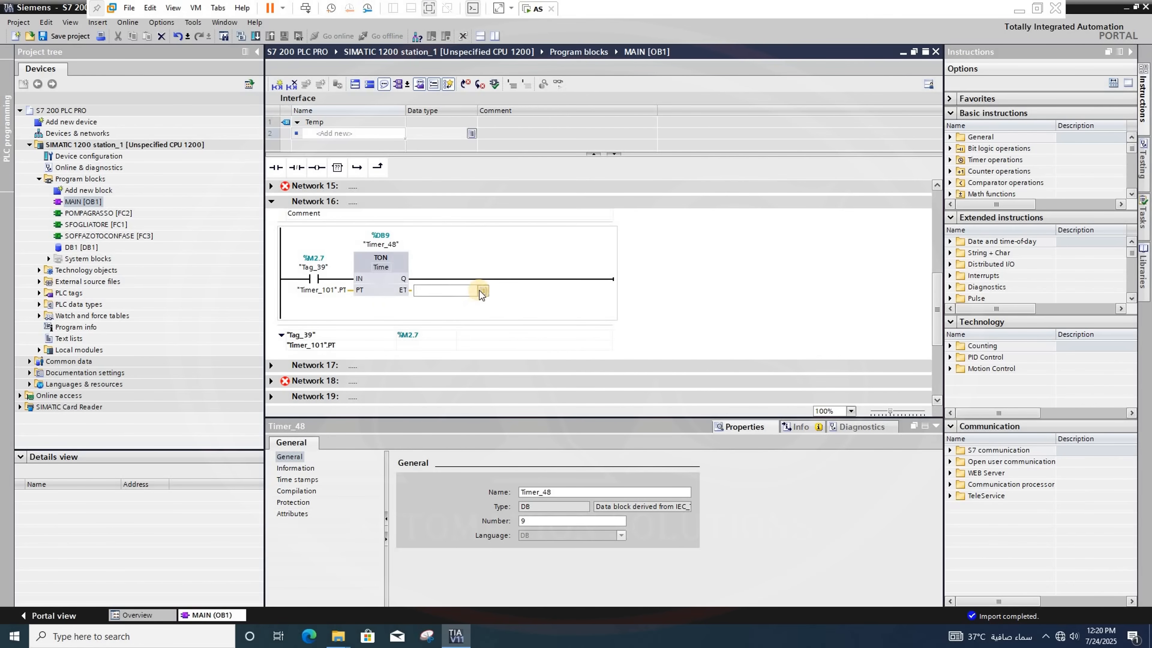
Assign "Timer_103".PT to the ET output of the Timer_48 TON block in Network 16
click(480, 290)
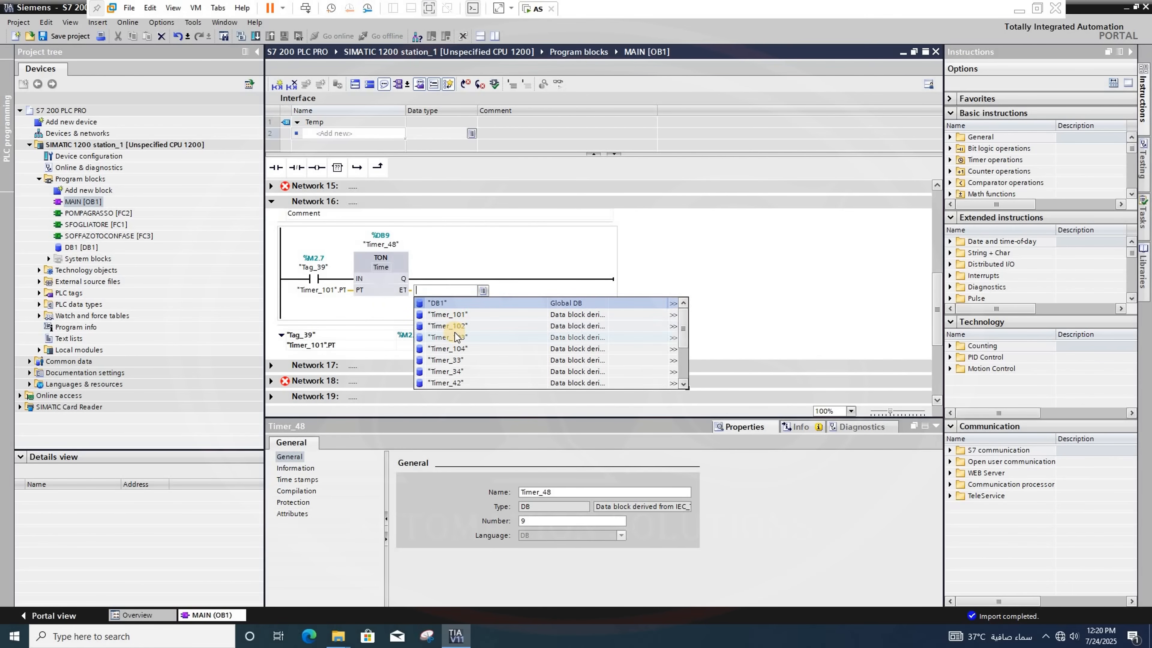
click(456, 337)
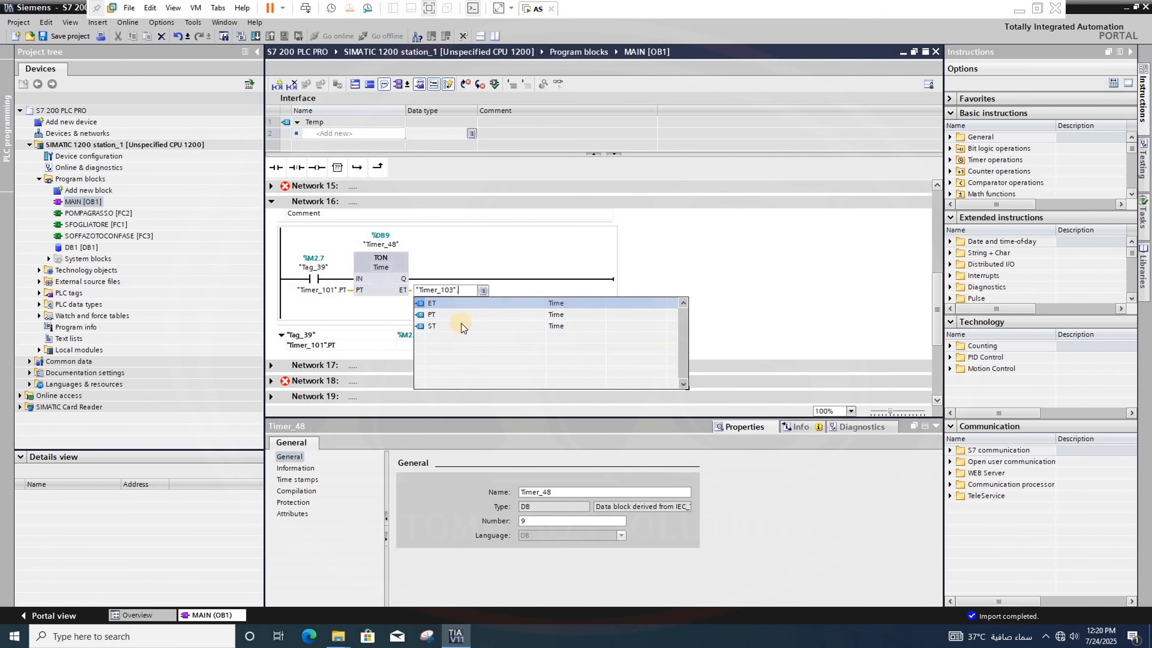
click(432, 315)
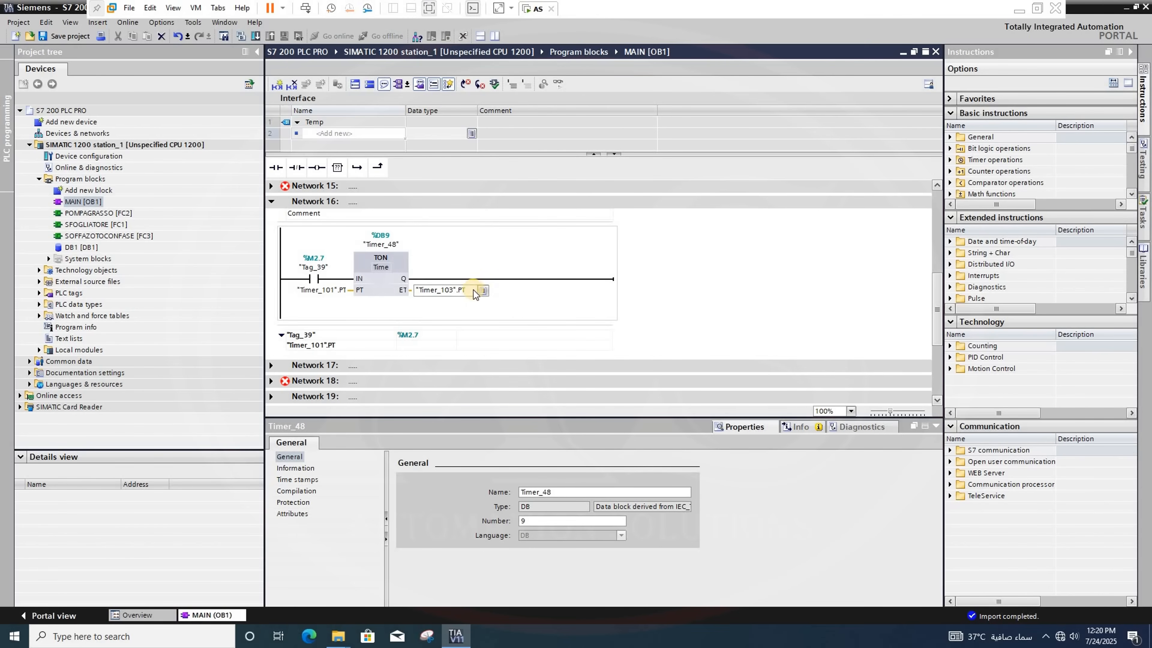
click(483, 291)
click(436, 304)
click(570, 297)
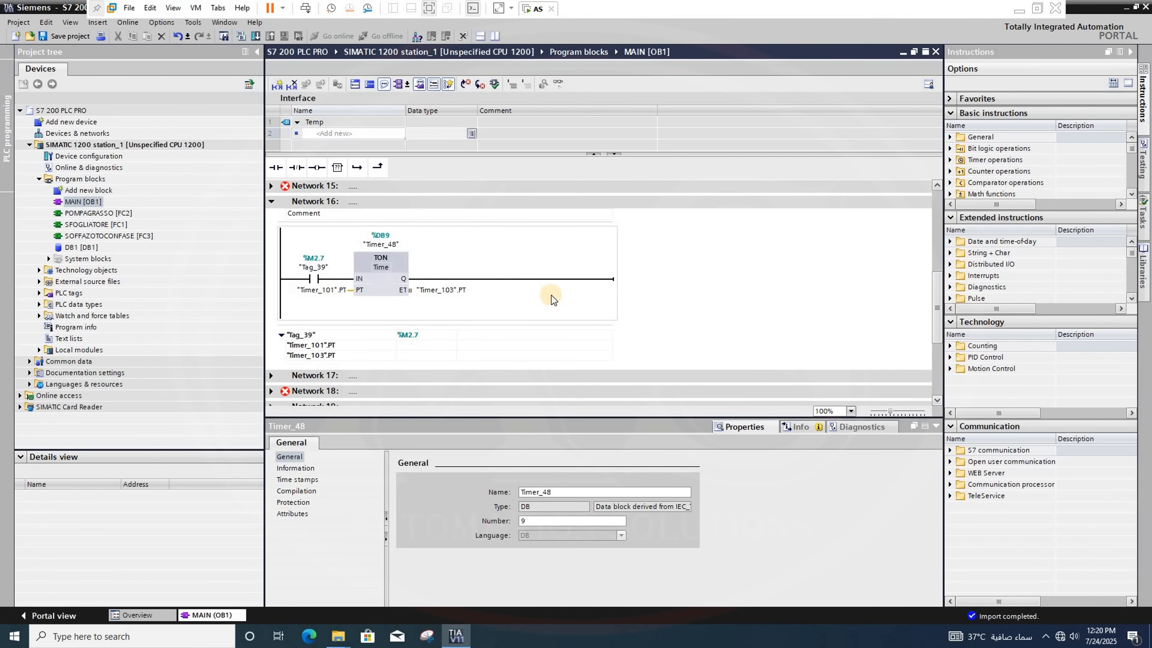
click(549, 281)
In the device configuration, change the unspecified CPU 1200 to CPU 1214C DC/DC/DC, order number 6ES7 214-1AE30-0XB0, version V2.2
double_click(98, 156)
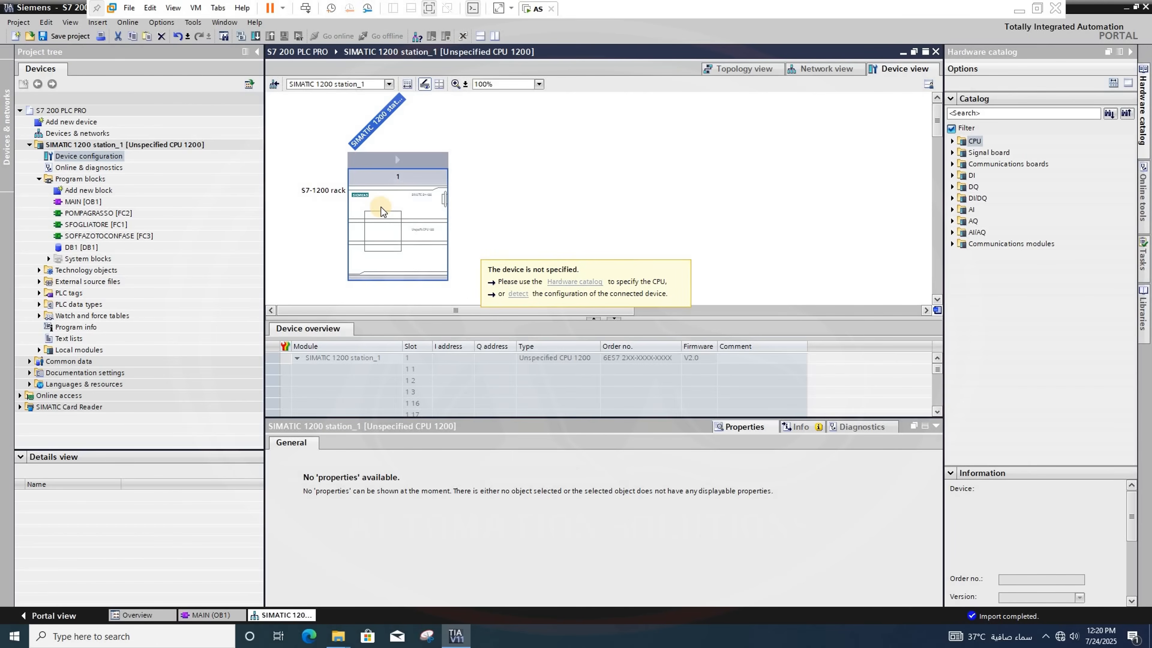
click(380, 207)
right_click(380, 207)
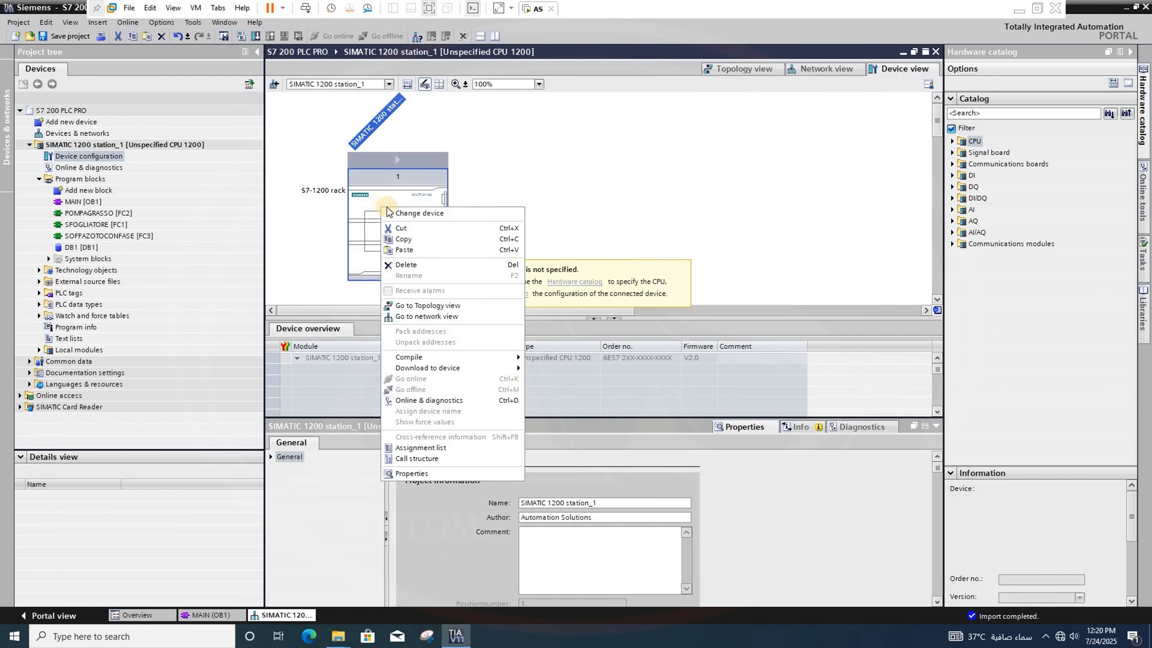
click(454, 217)
click(387, 108)
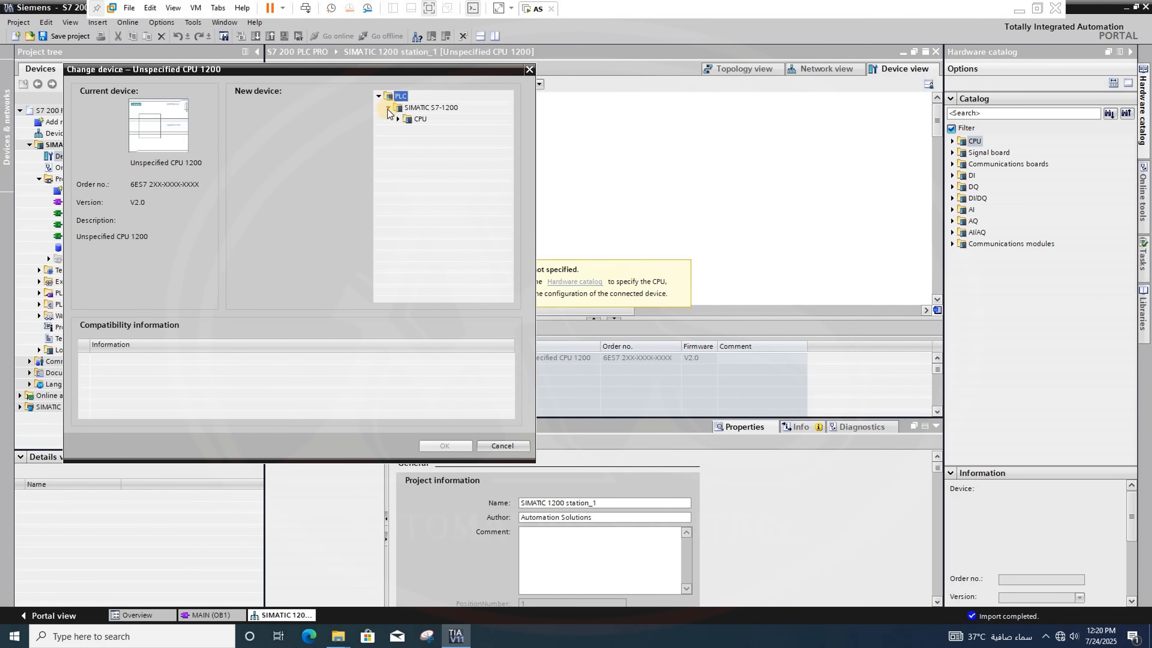
click(398, 119)
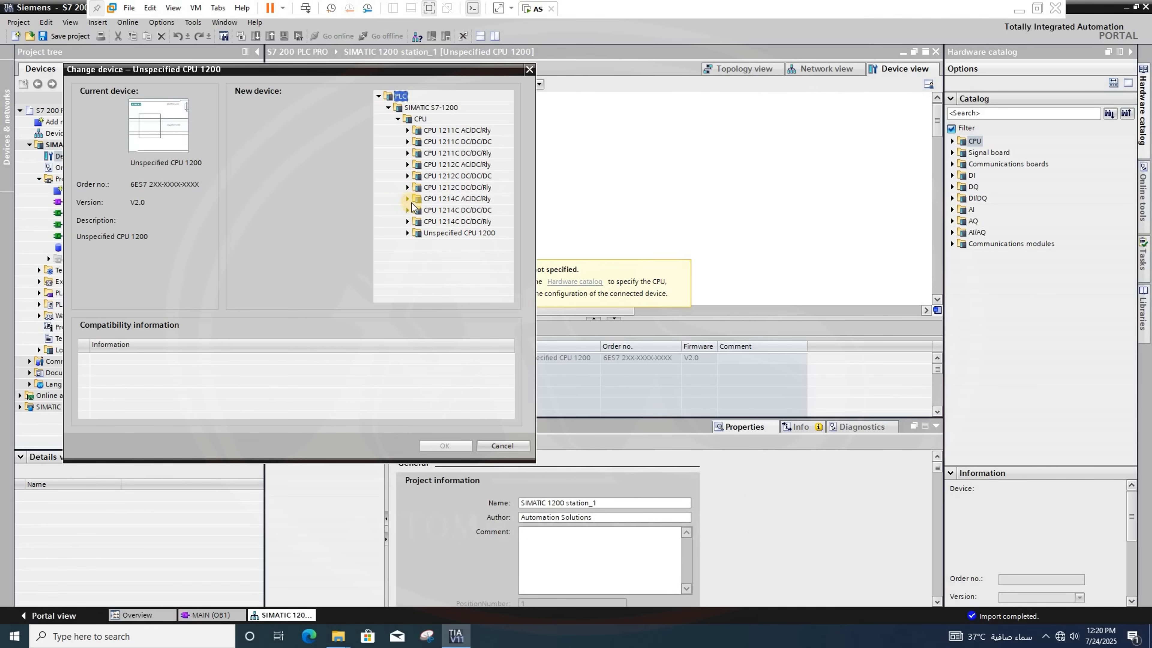
click(406, 210)
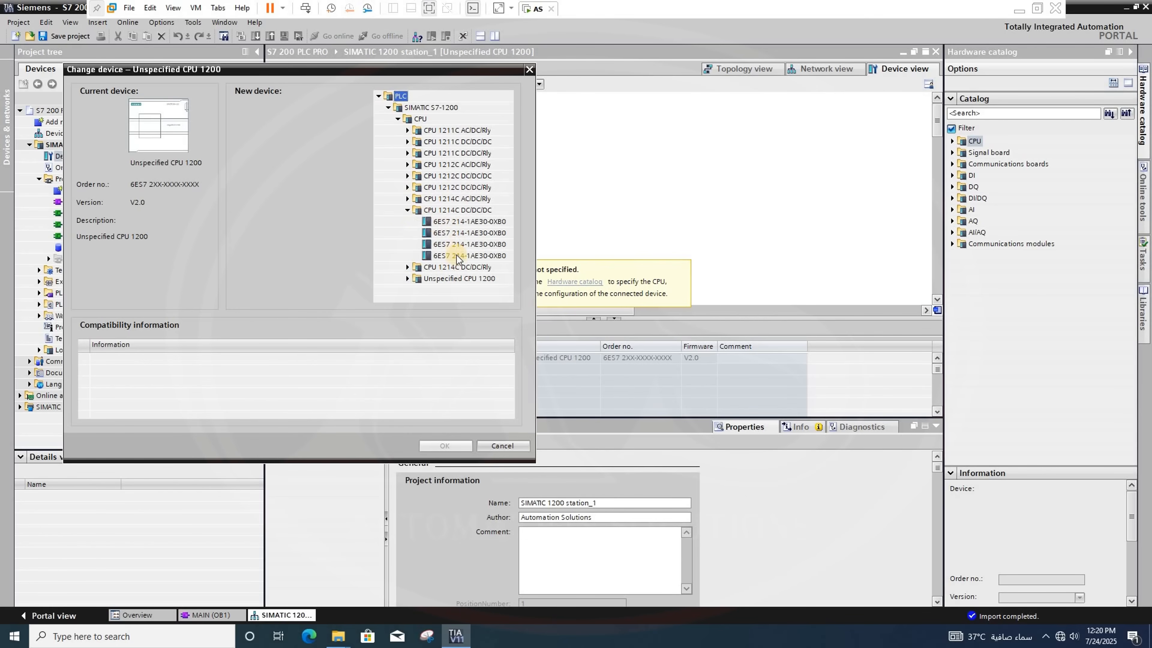
click(458, 255)
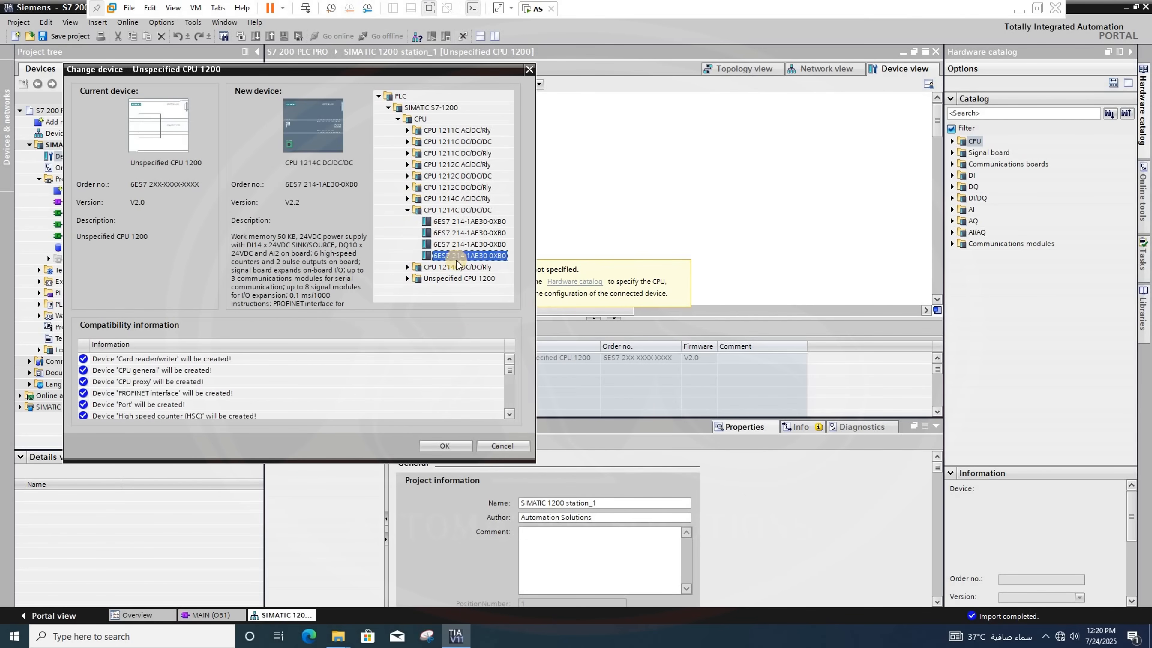
click(457, 443)
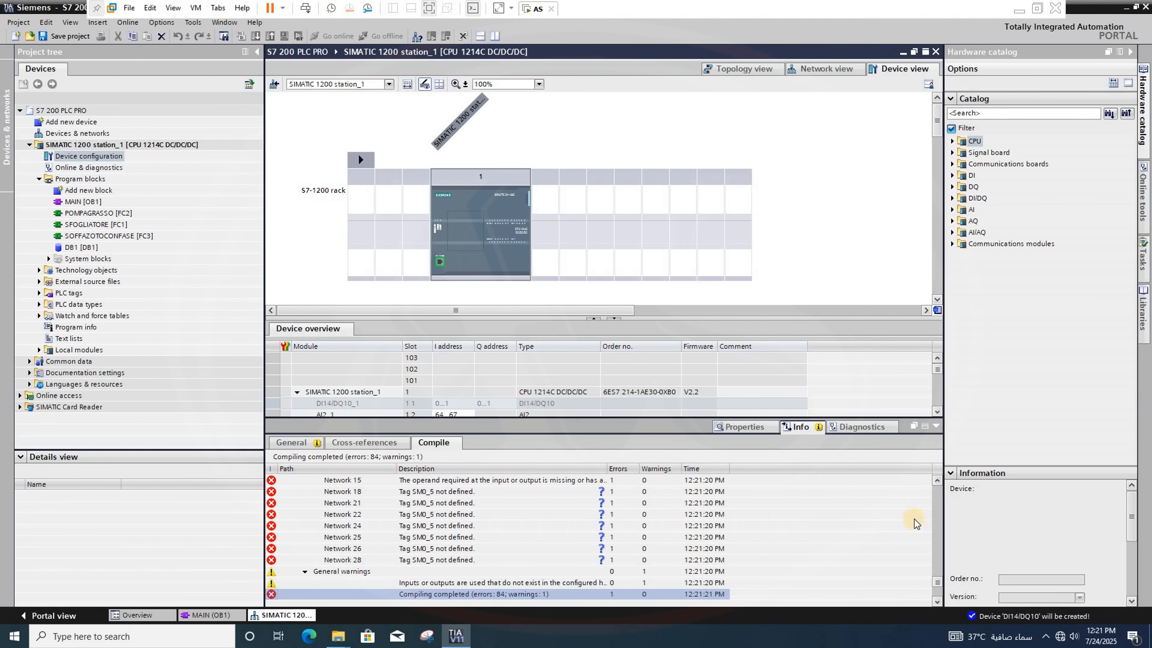
Review the compile results for the errors listed under each program block and network
scroll(935, 574, up, 2)
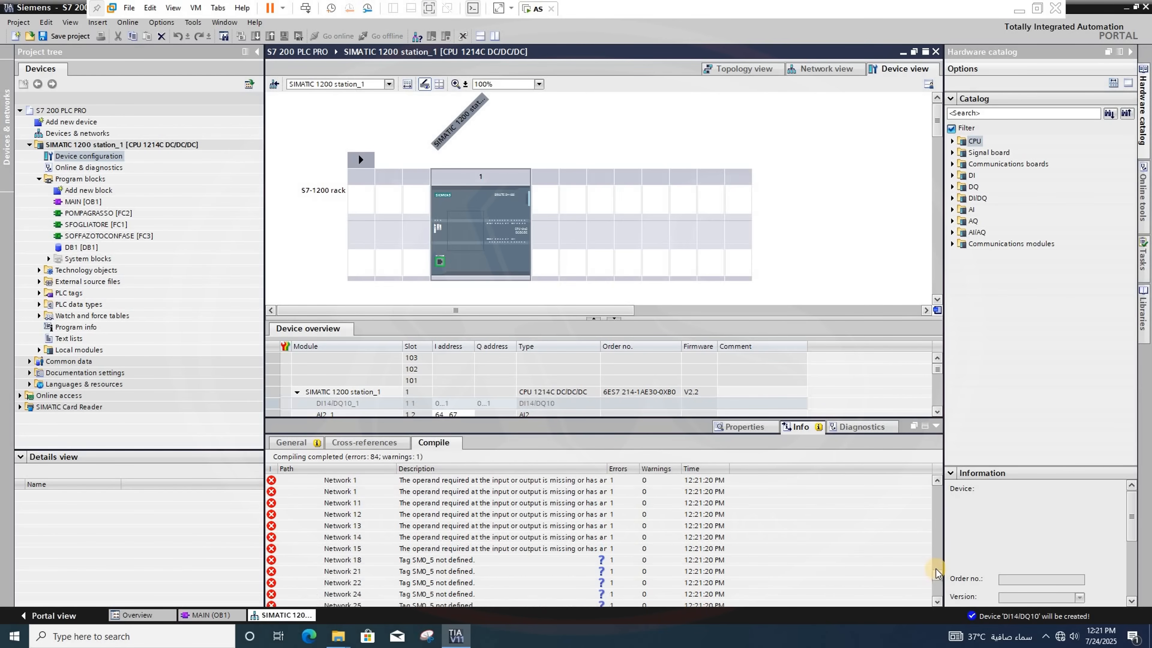
scroll(936, 573, up, 3)
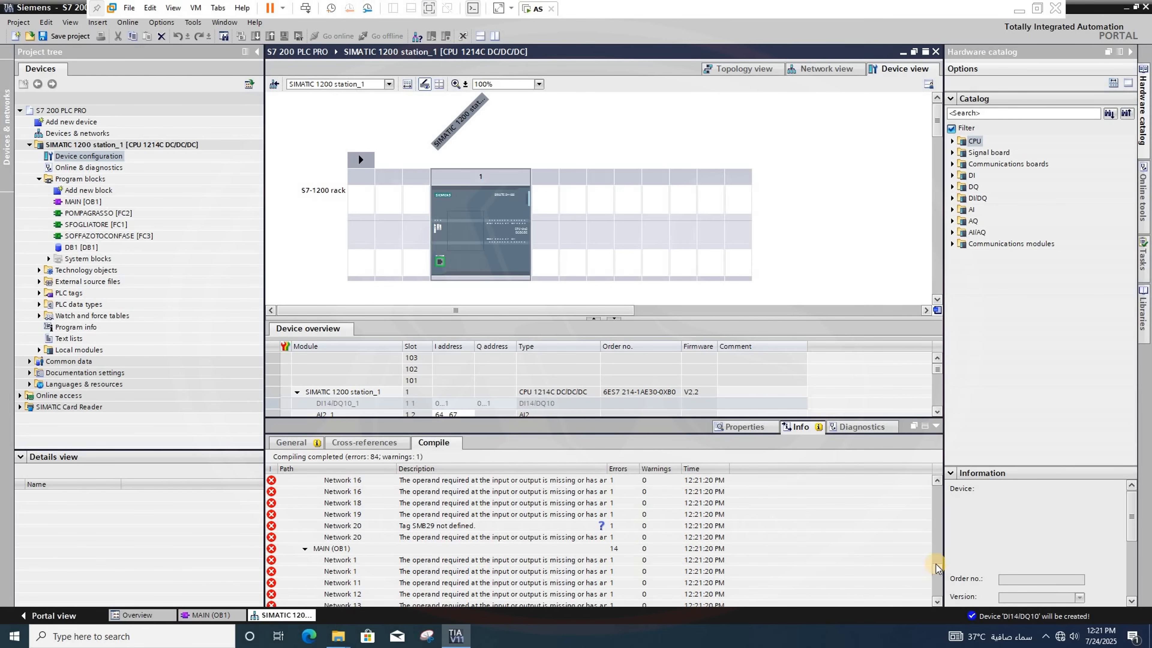
scroll(937, 546, up, 8)
scroll(937, 547, down, 2)
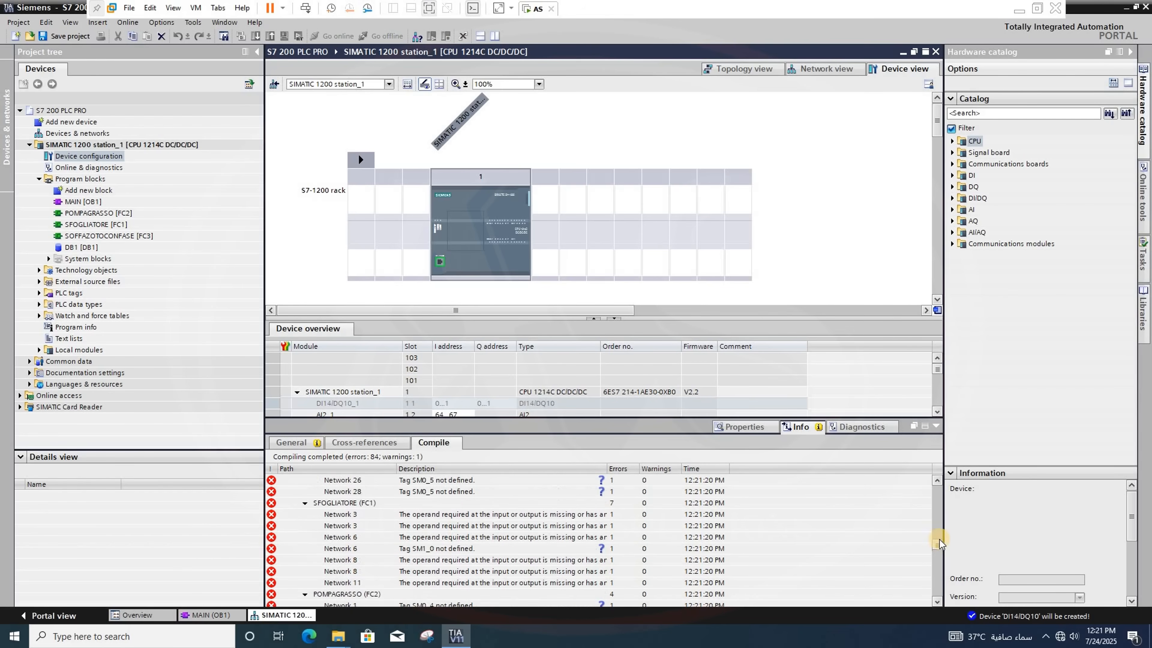
scroll(941, 502, up, 4)
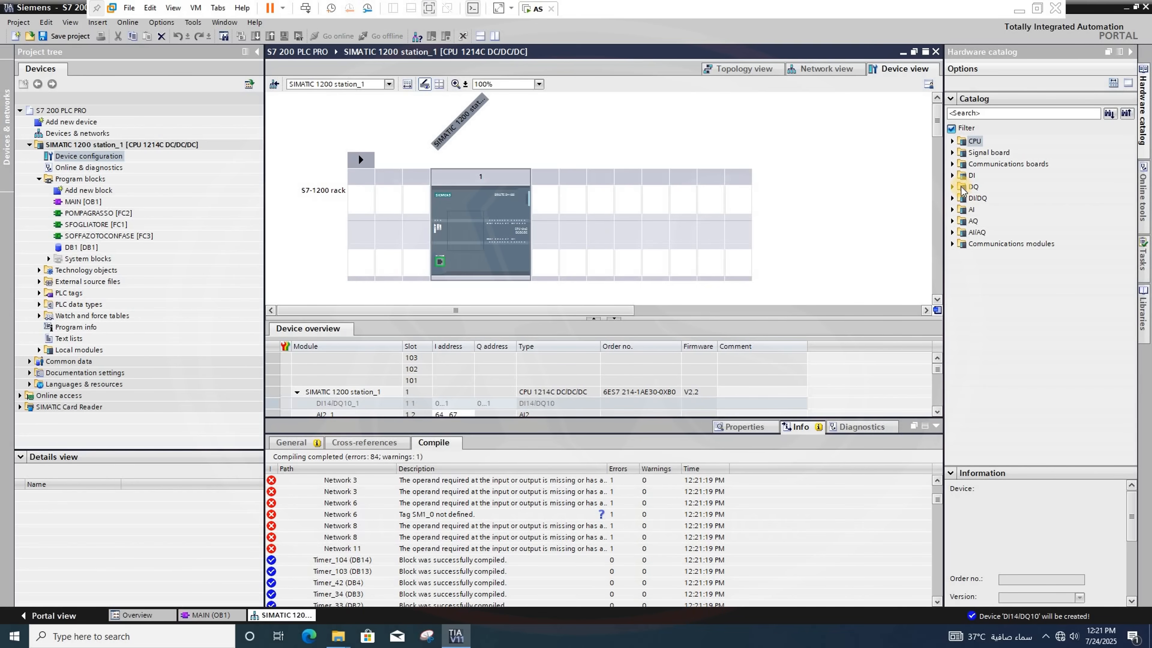
Add the DI16 x 24VDC module 6ES7 221-1BH30-0XB0 to the rack slot directly beside the CPU
click(953, 175)
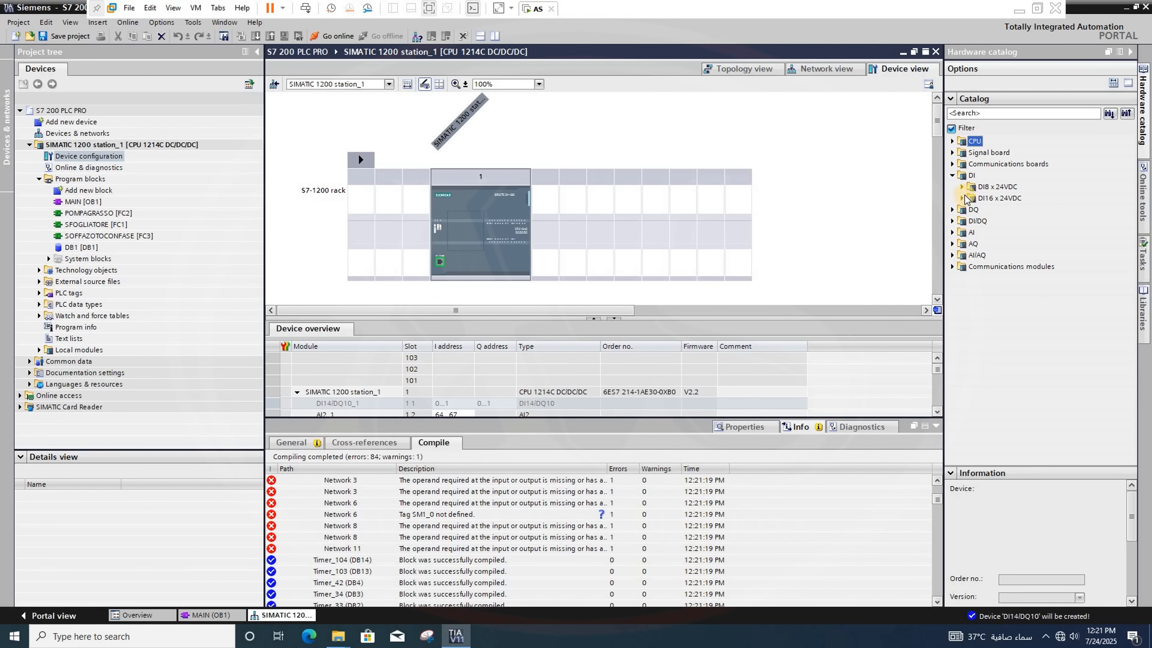
click(962, 198)
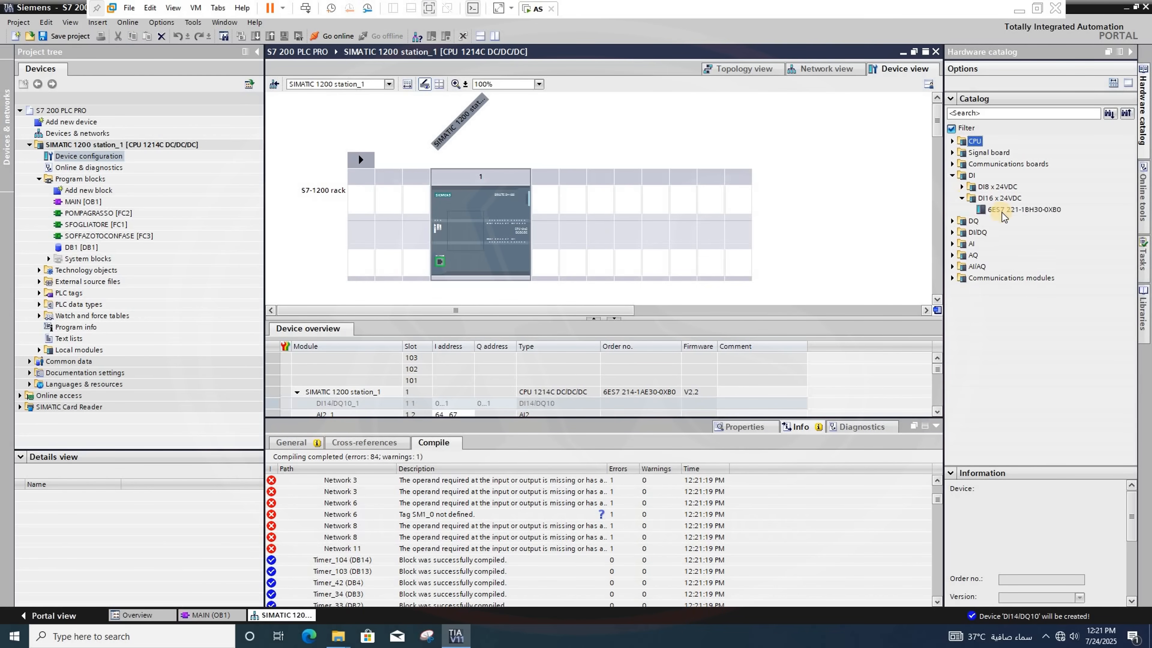
drag(1024, 209, 551, 245)
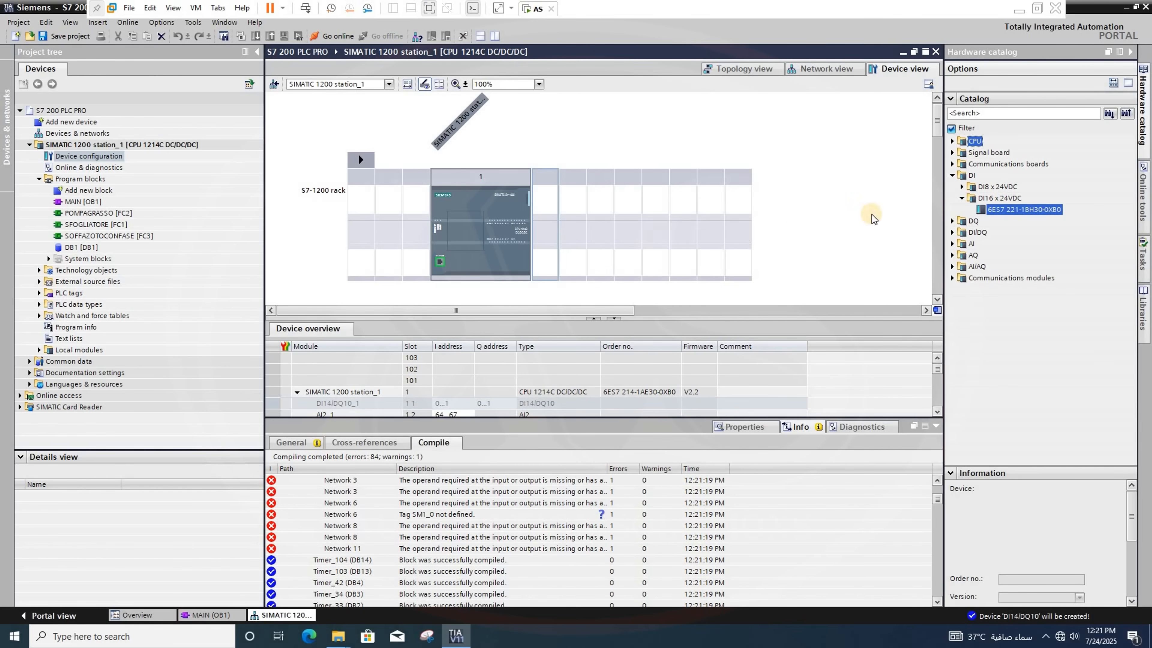
Add the DQ16 x 24VDC module 6ES7 222-1BH30-0XB0 to rack slot 3, directly beside the DI16 module
click(953, 221)
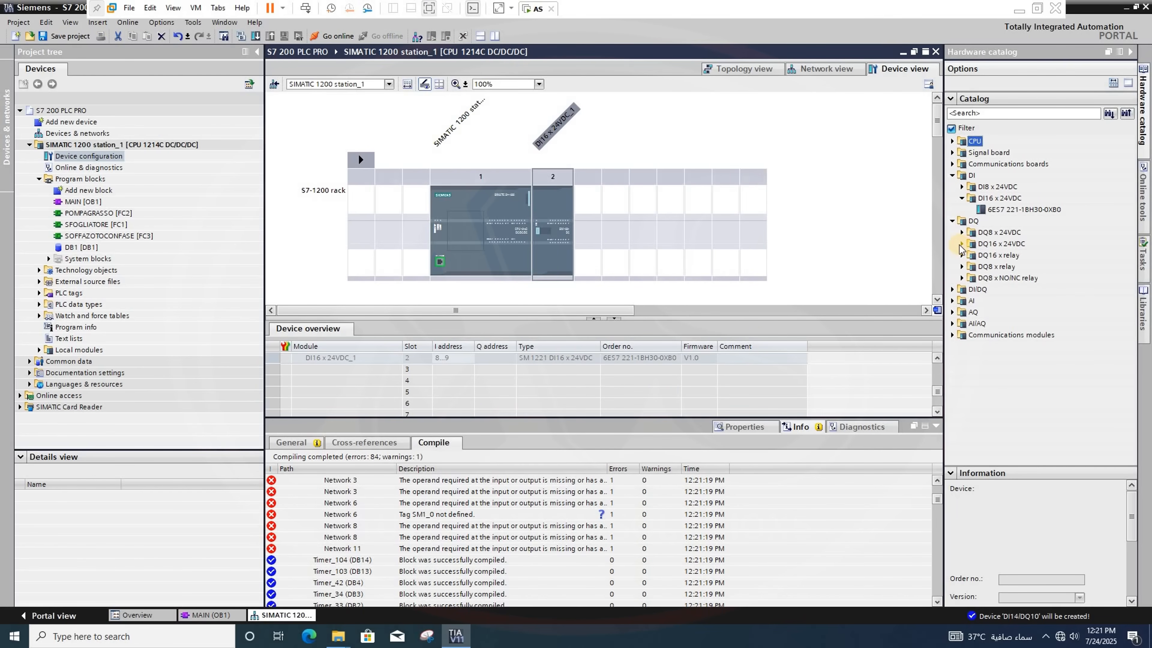
click(961, 244)
drag(1015, 255, 588, 244)
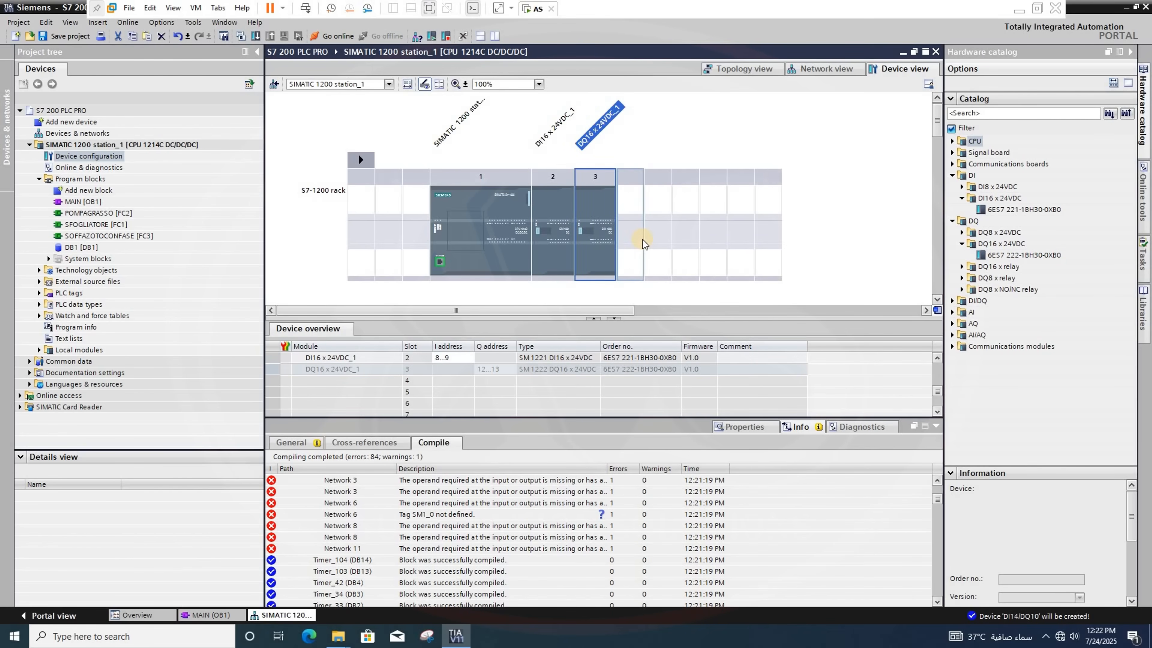
Recompile the SIMATIC 1200 station, review the compile results from the last entry back to the first, and save the project
click(241, 37)
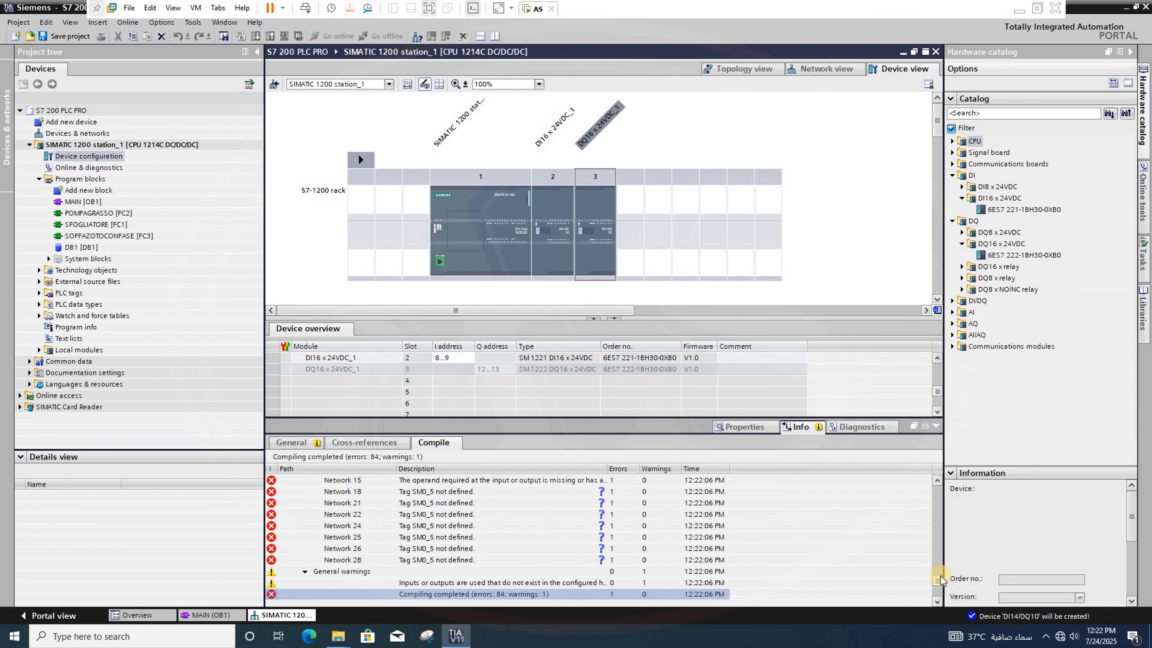
scroll(940, 571, up, 3)
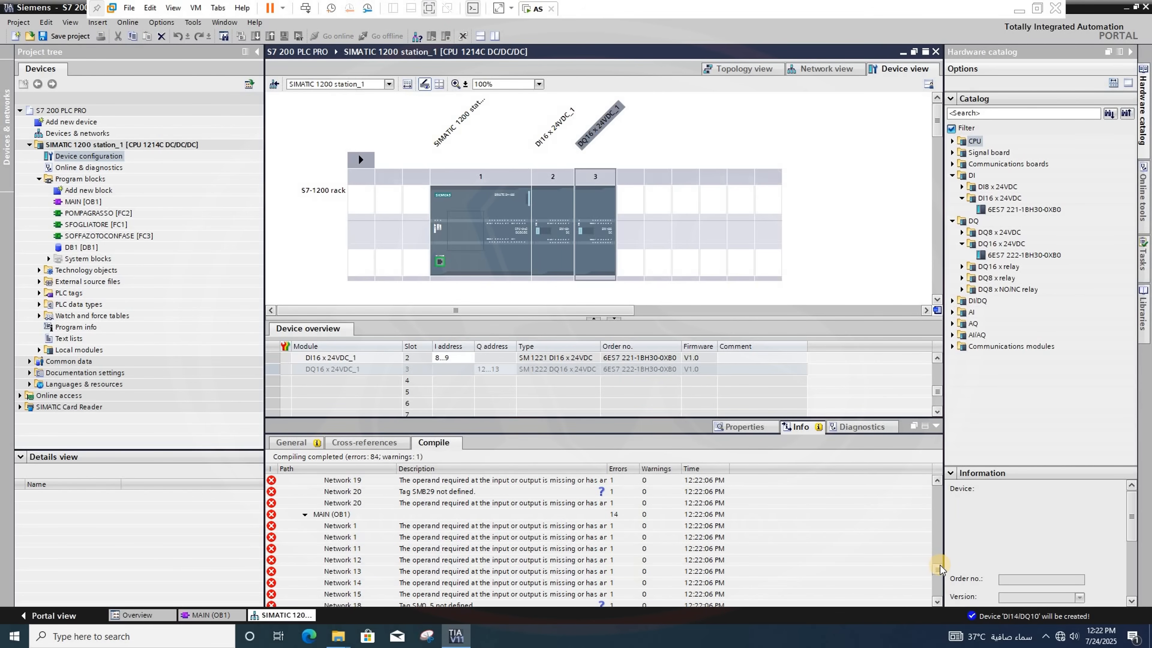
drag(940, 568, 945, 479)
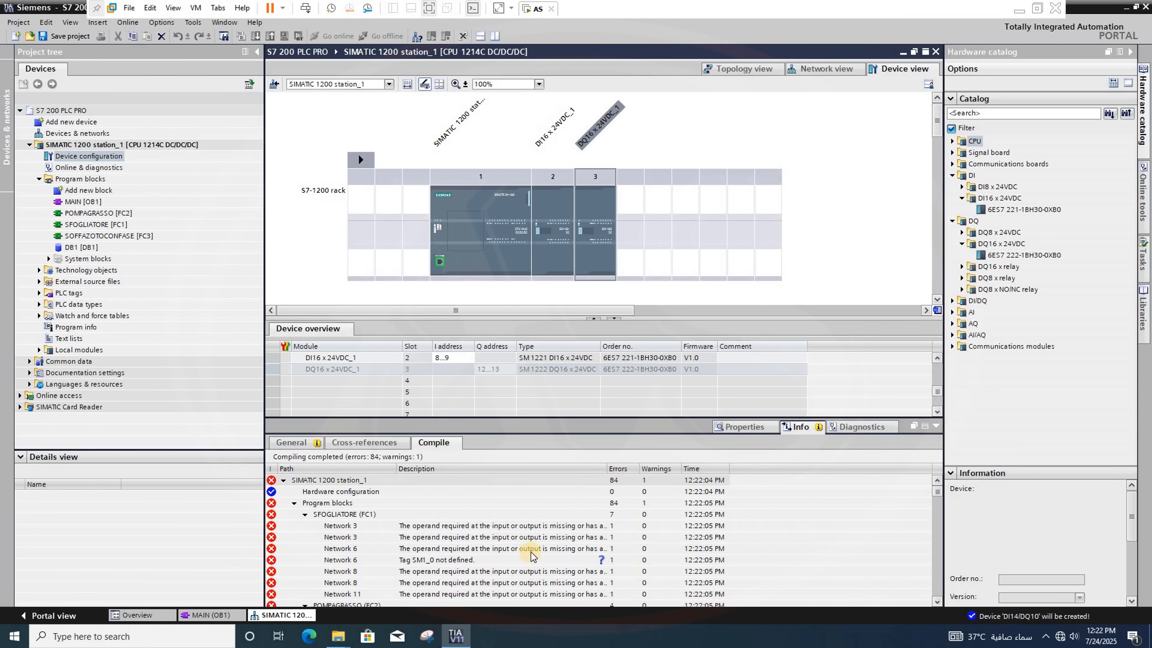
click(61, 38)
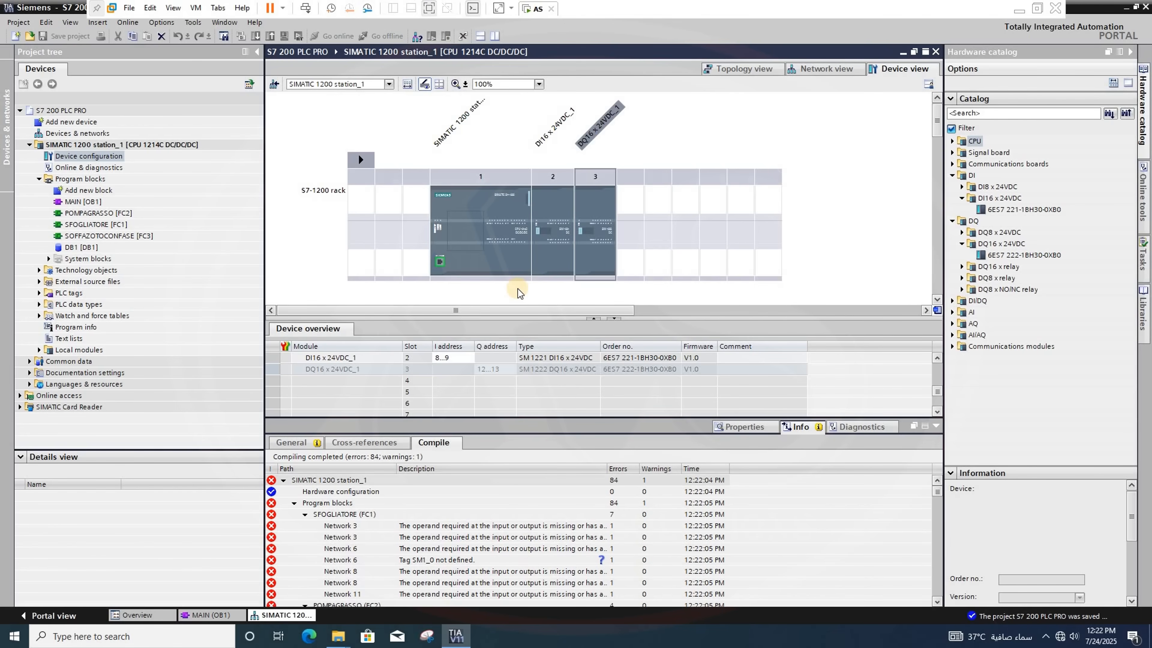